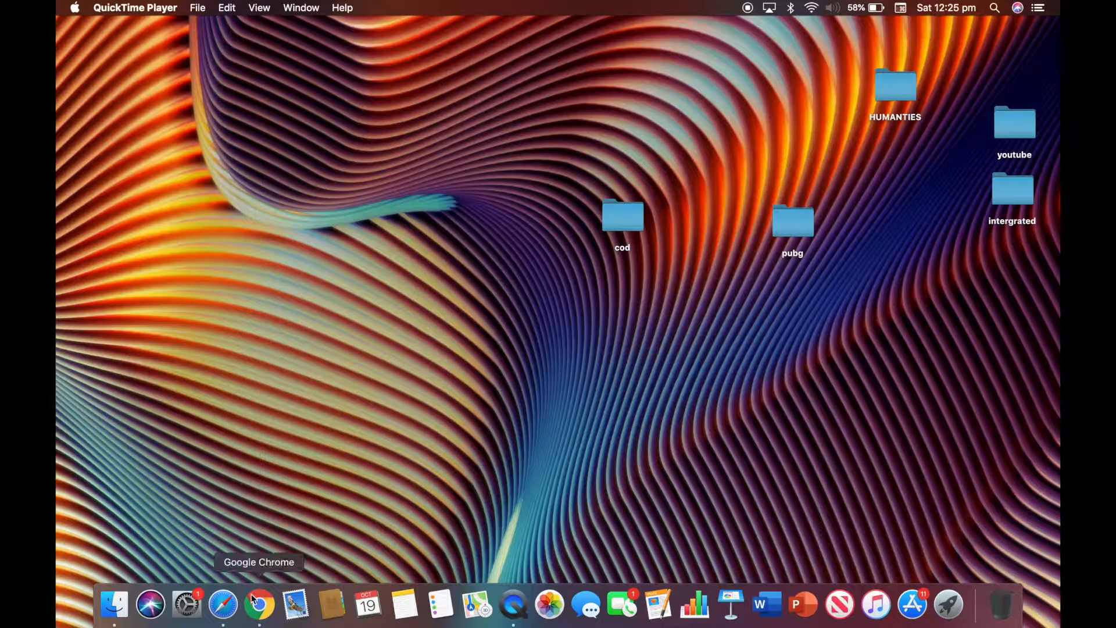
# Switch to Google Chrome in full screen and open the Panzoid website through a web search for "panzoid.zom"
pyautogui.click(250, 620)
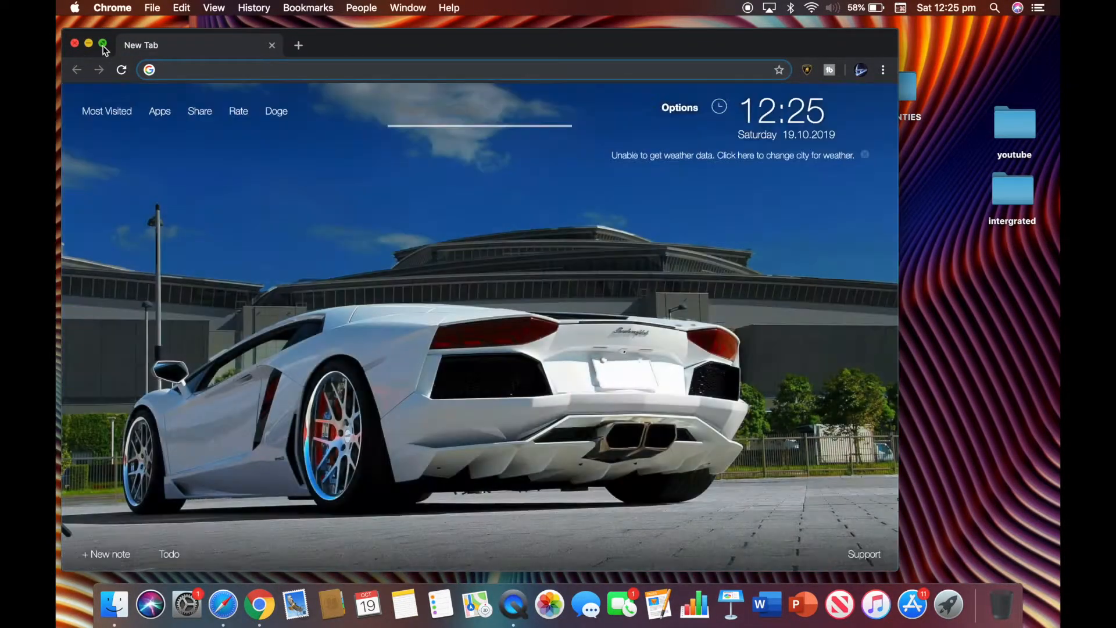
pyautogui.click(103, 44)
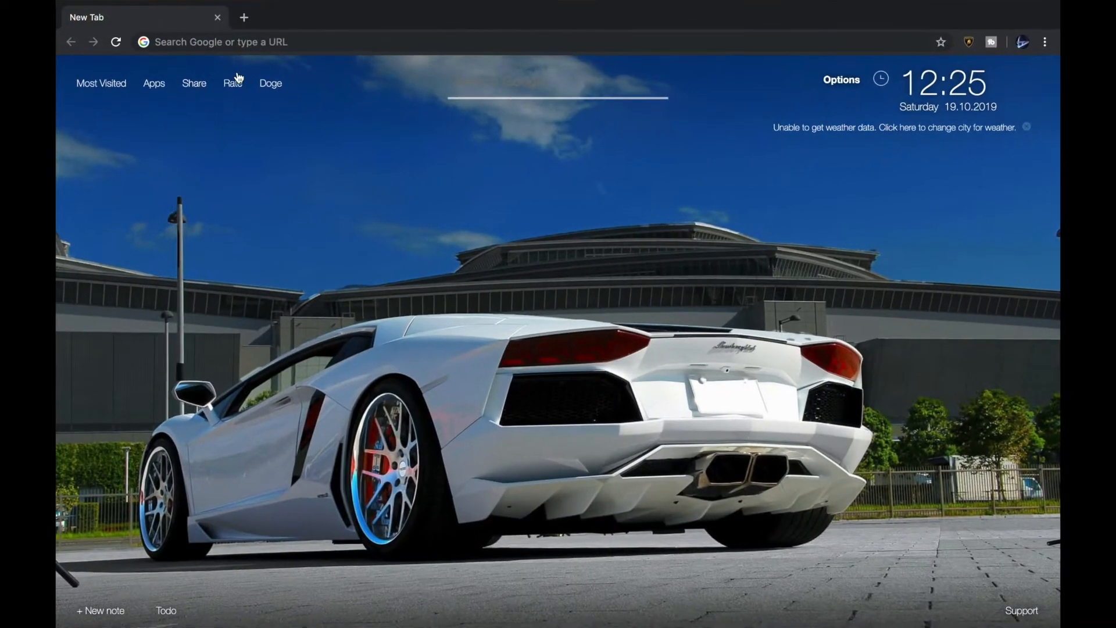
pyautogui.write('panzoi')
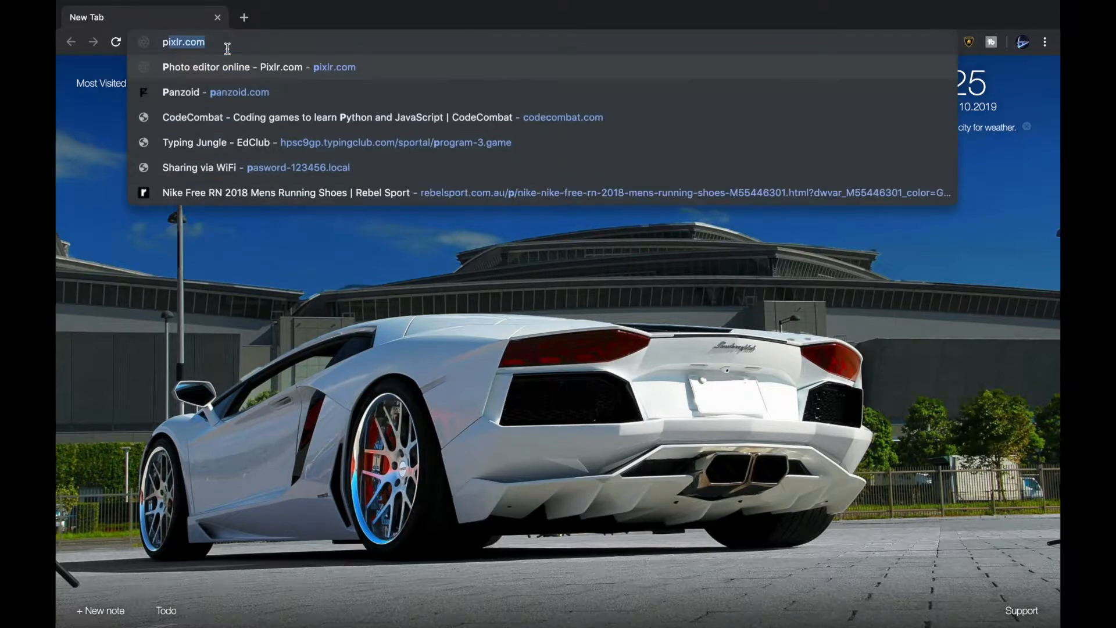
pyautogui.write('d.zom')
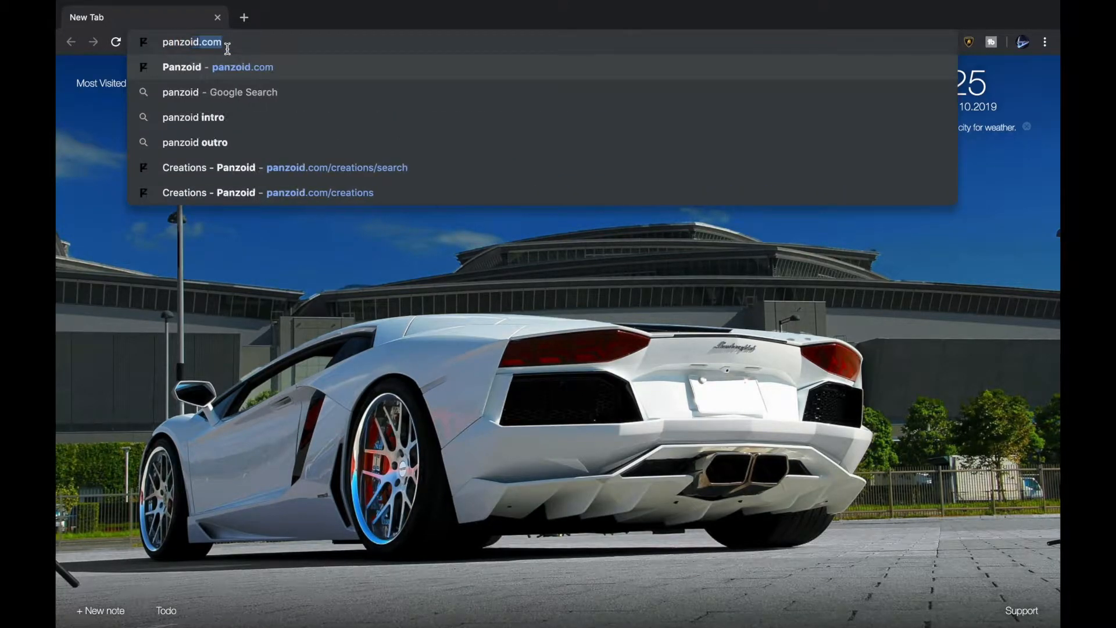
pyautogui.press('Return')
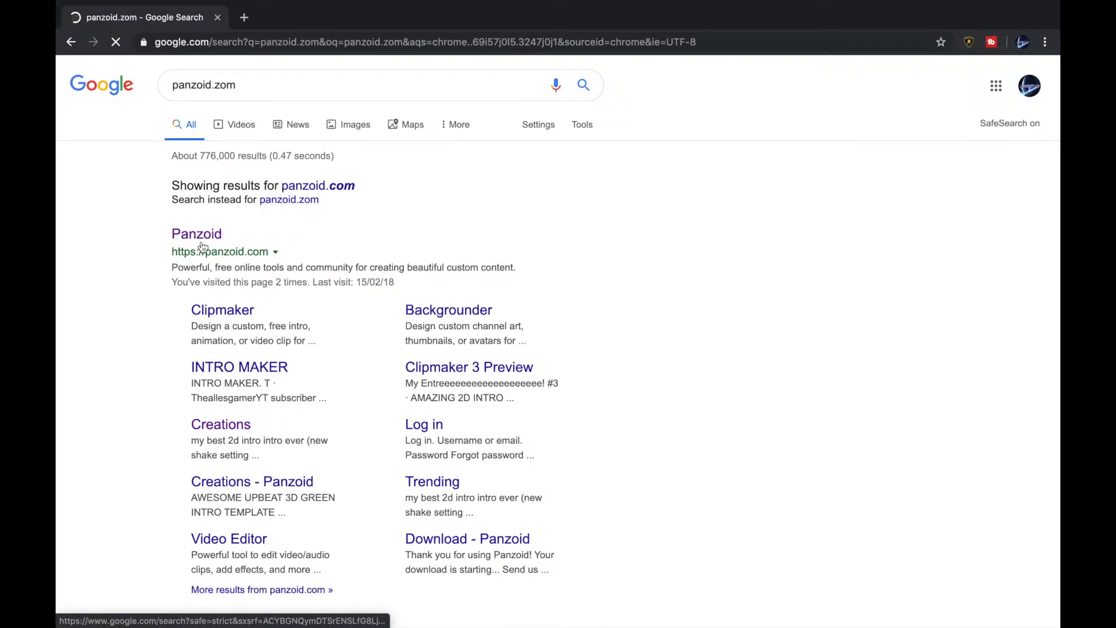
pyautogui.click(202, 245)
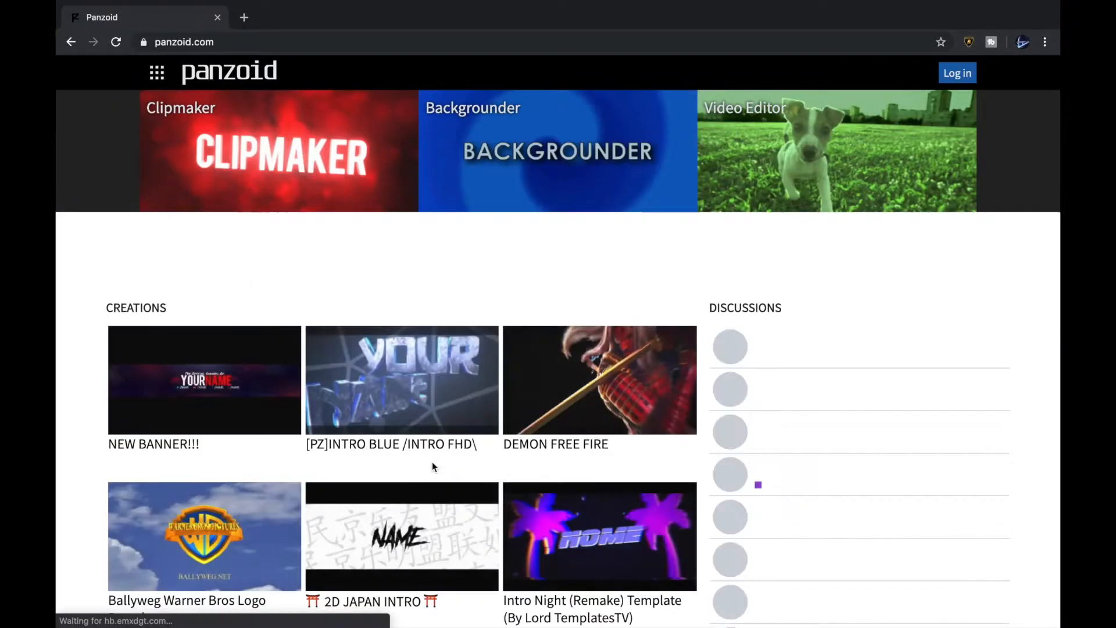
# Open the full creations gallery from the Panzoid home page
pyautogui.scroll(-3, 432, 463)
pyautogui.scroll(-3, 431, 463)
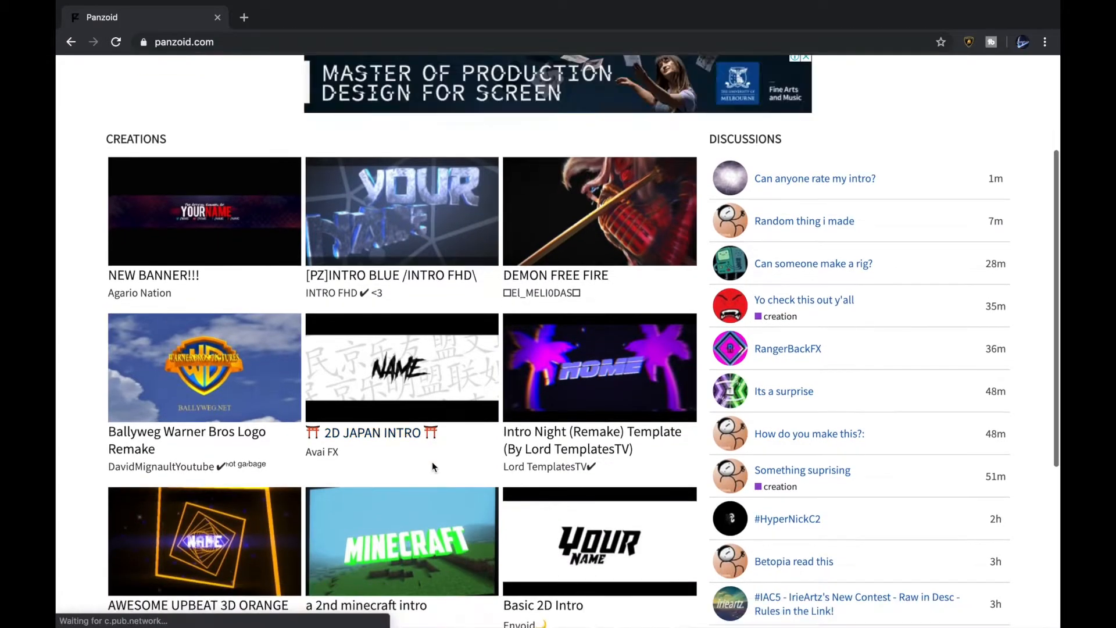
pyautogui.scroll(-2, 433, 467)
pyautogui.click(425, 492)
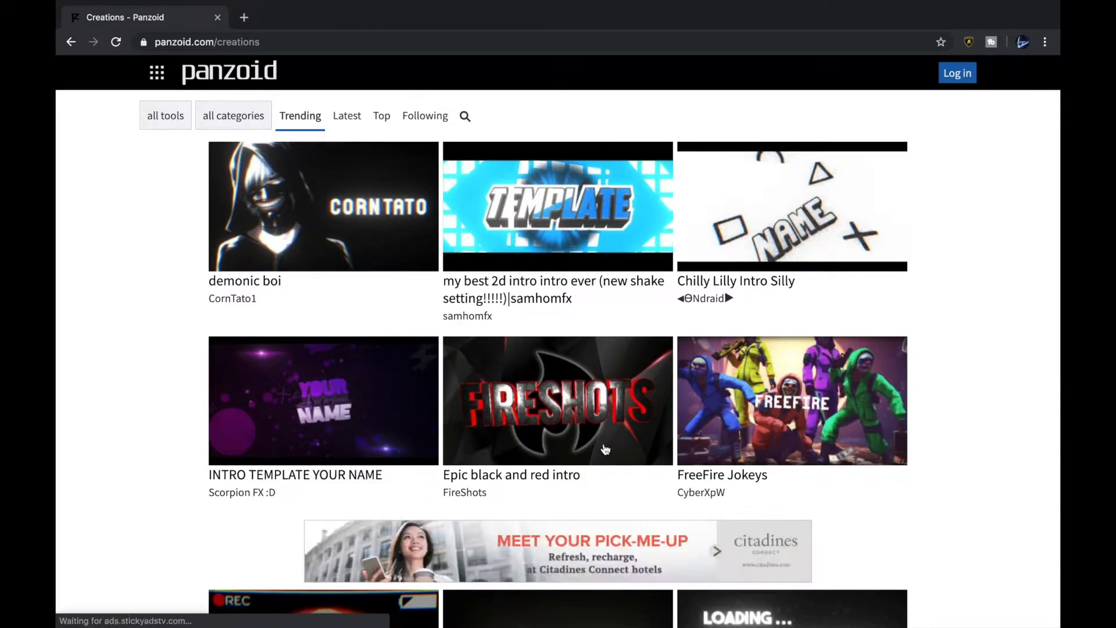
# Look through the intro and outro templates among the trending creations
pyautogui.scroll(-15, 604, 449)
pyautogui.scroll(-15, 604, 449)
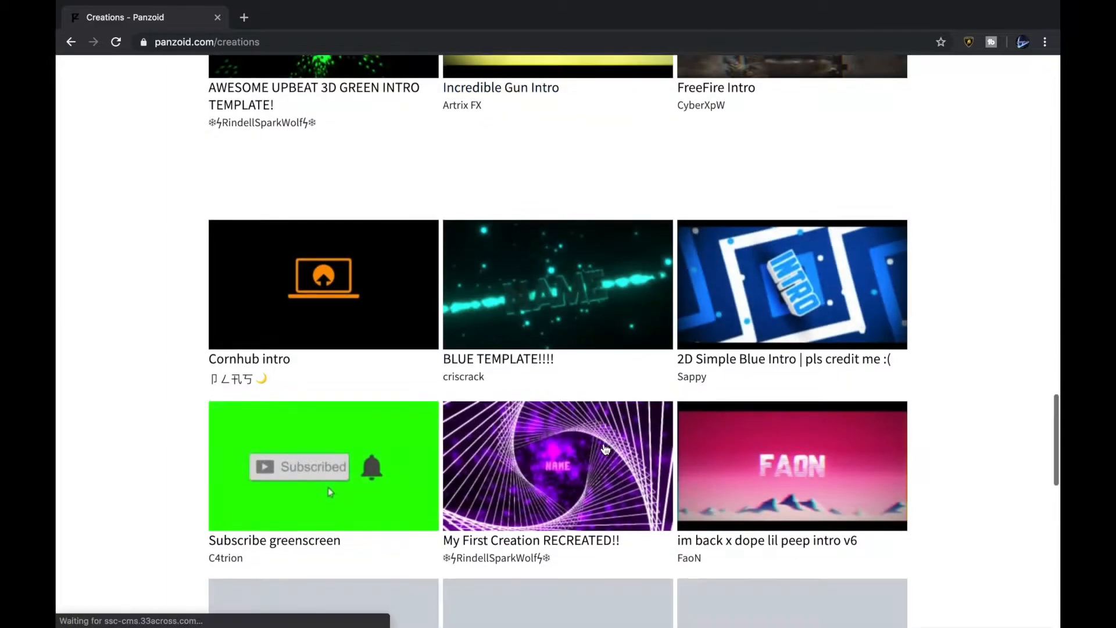
pyautogui.scroll(-6, 605, 449)
pyautogui.scroll(-10, 605, 449)
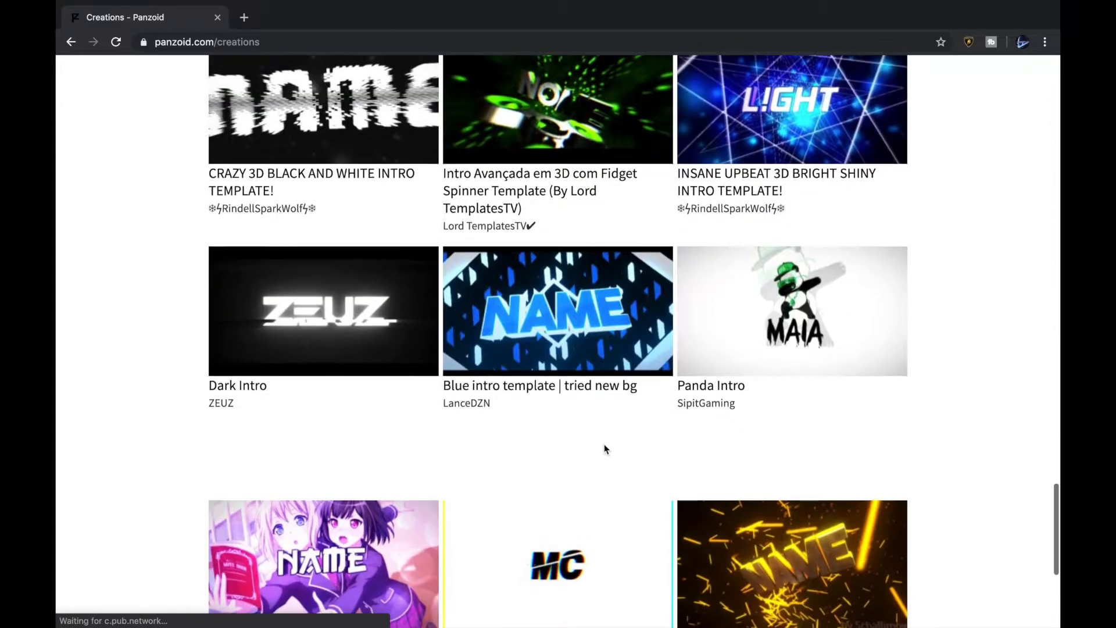
pyautogui.scroll(-15, 606, 450)
pyautogui.scroll(-9, 605, 449)
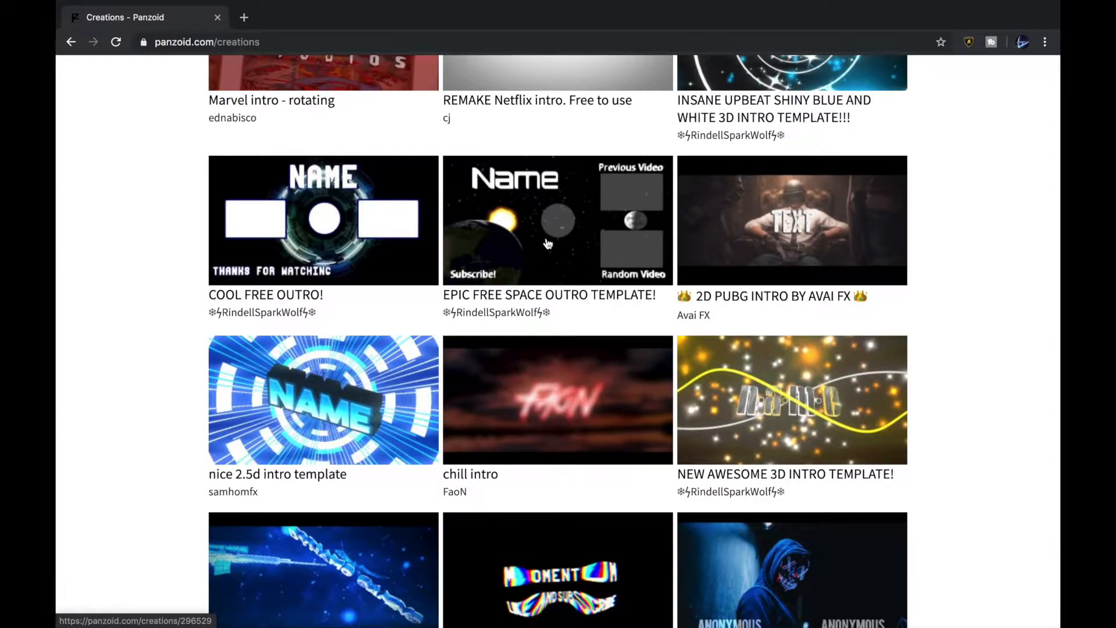
pyautogui.scroll(20, 548, 243)
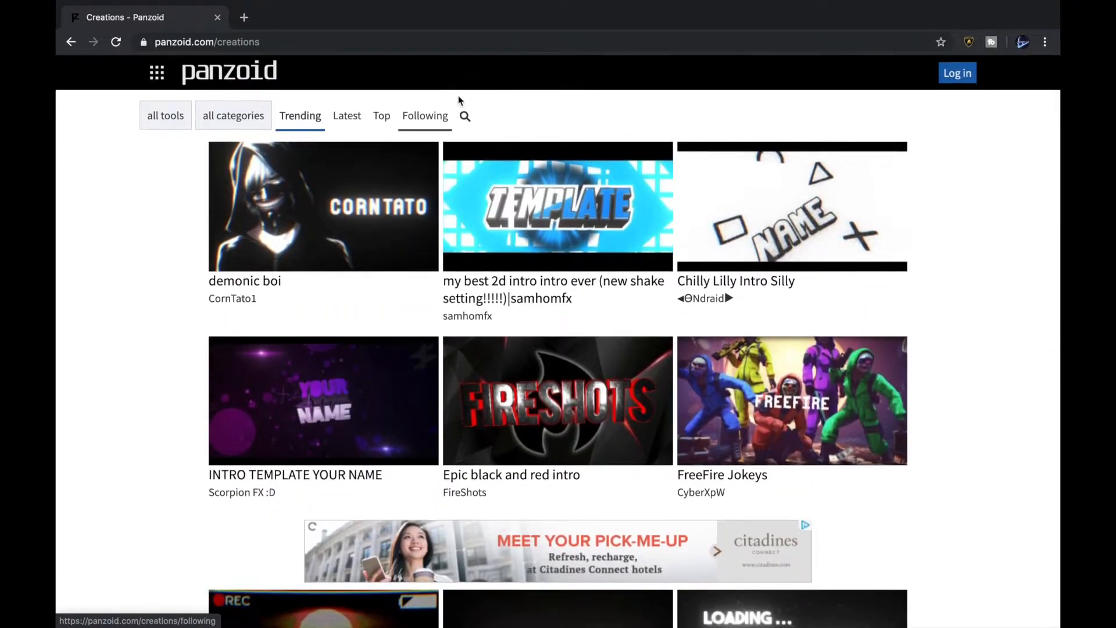
# Search the creations for "outro" and look over the matching templates
pyautogui.click(465, 116)
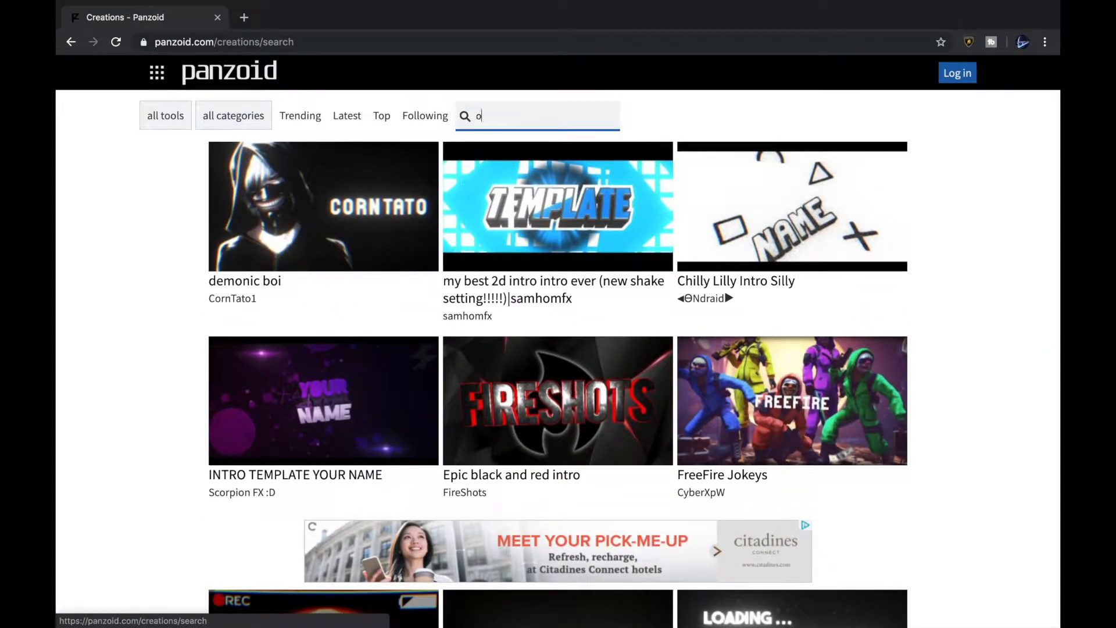
pyautogui.press('Return')
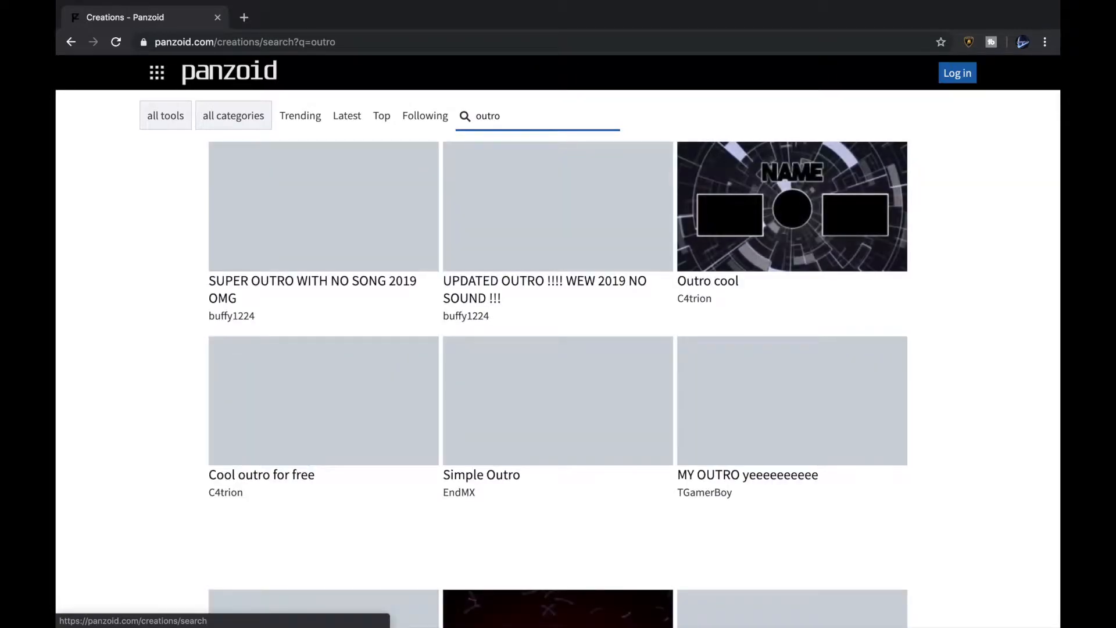
pyautogui.scroll(-6, 561, 528)
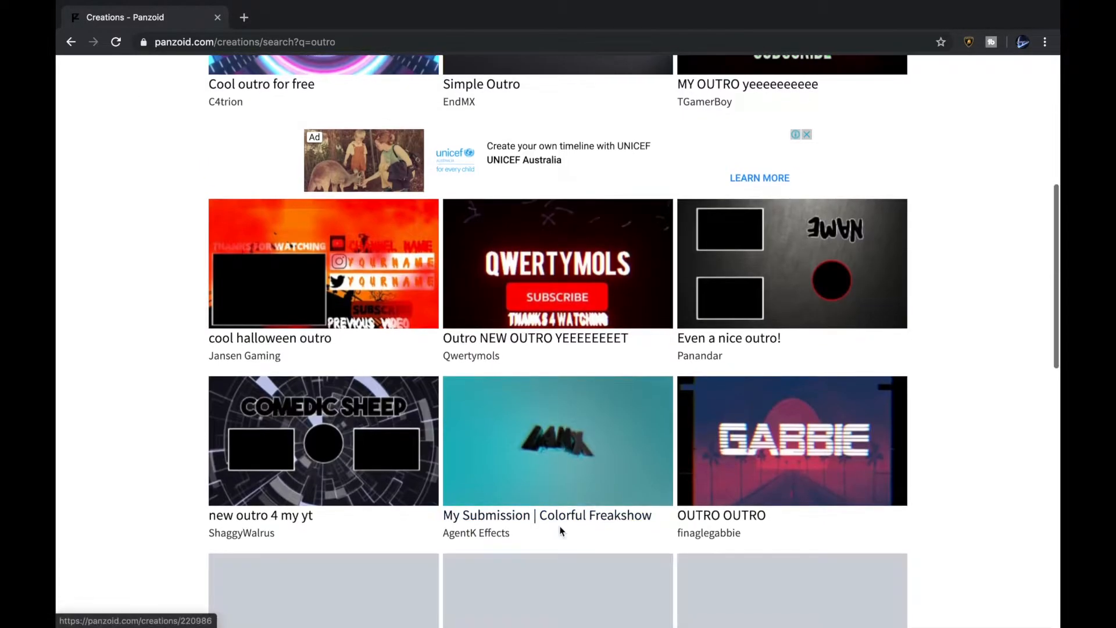
pyautogui.scroll(6, 561, 529)
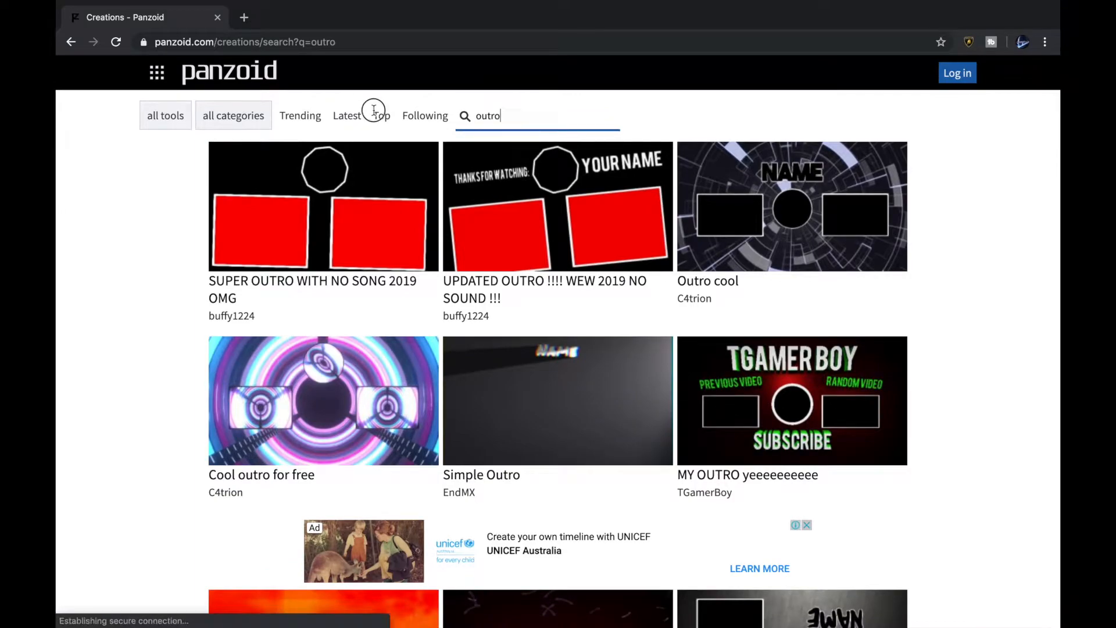
# Search the creations for "intro" instead
pyautogui.click(471, 119)
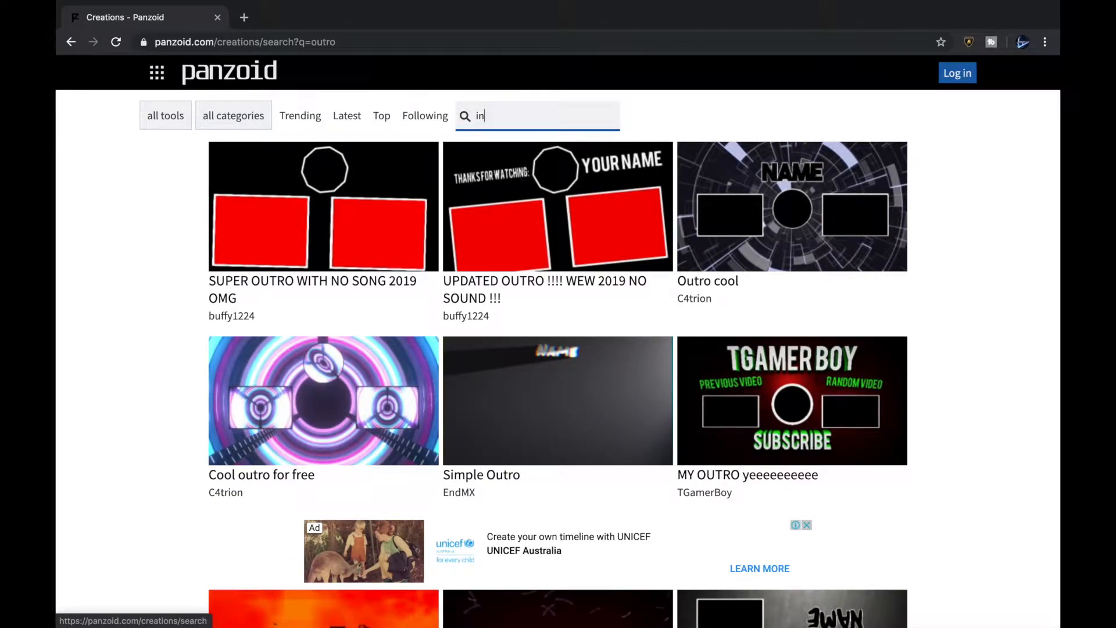
pyautogui.write('intro')
pyautogui.press('Return')
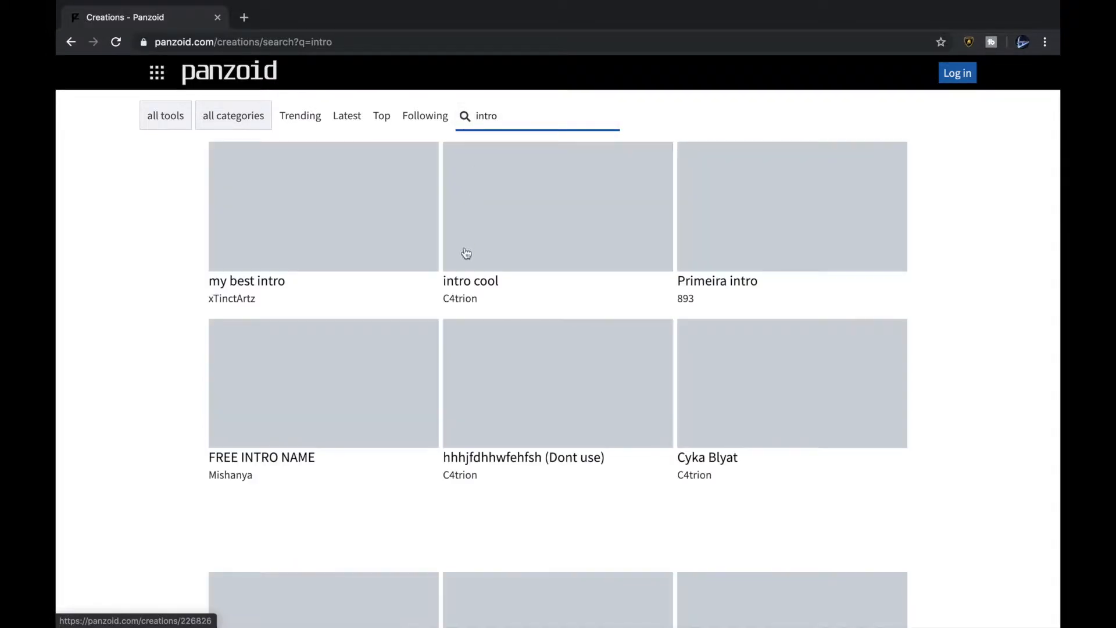
# Examine the intro templates in the search results to find a suitable one
pyautogui.scroll(-2, 357, 494)
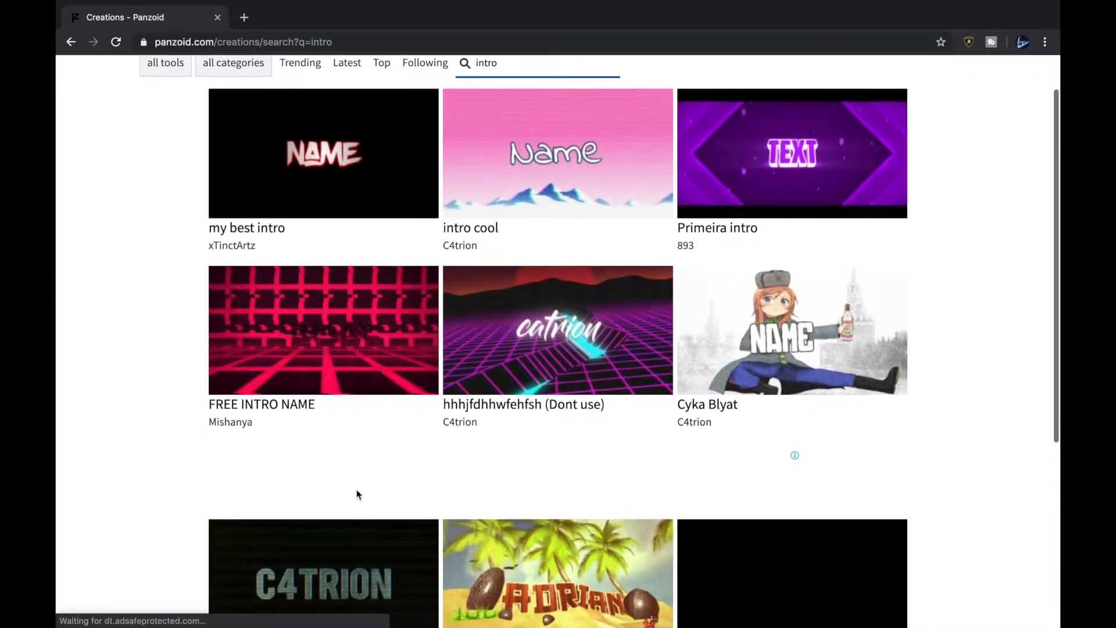
pyautogui.scroll(-10, 357, 493)
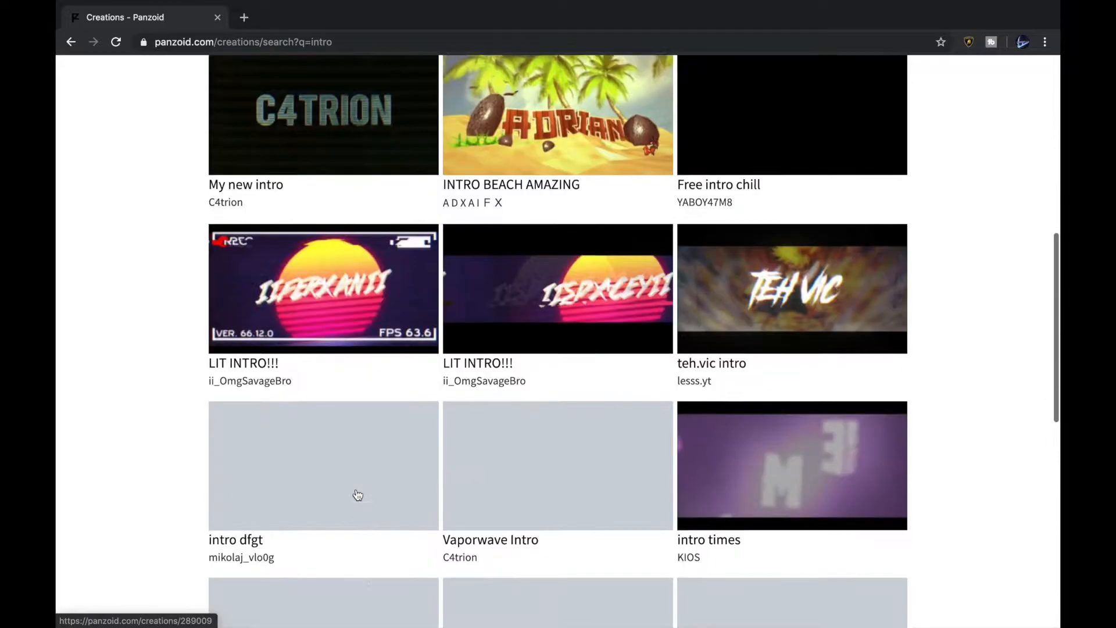
pyautogui.scroll(-5, 358, 494)
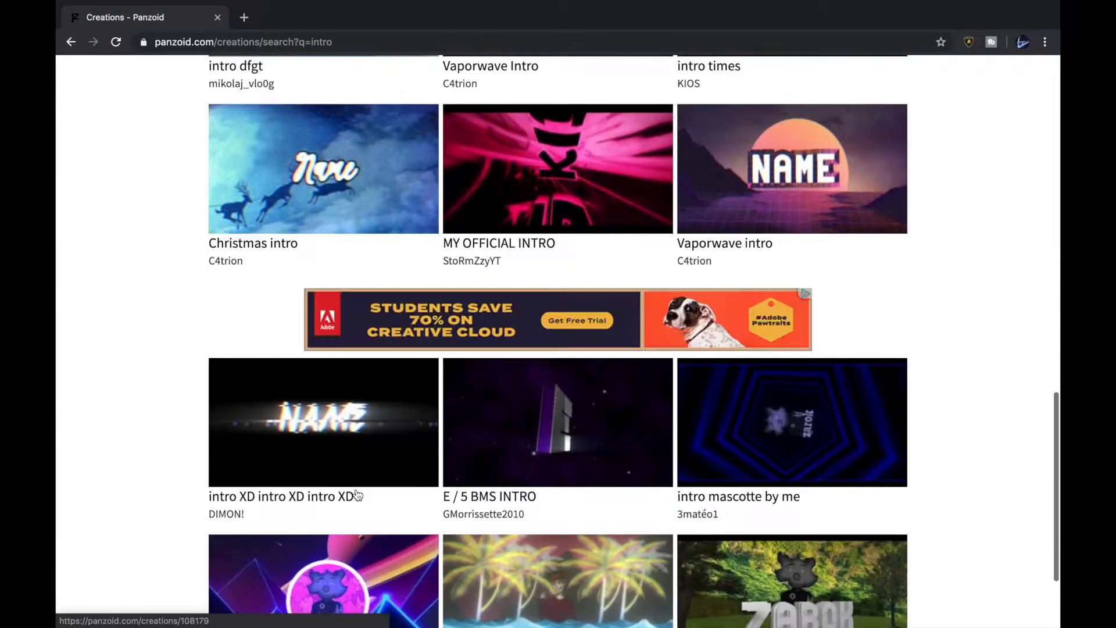
pyautogui.scroll(10, 591, 169)
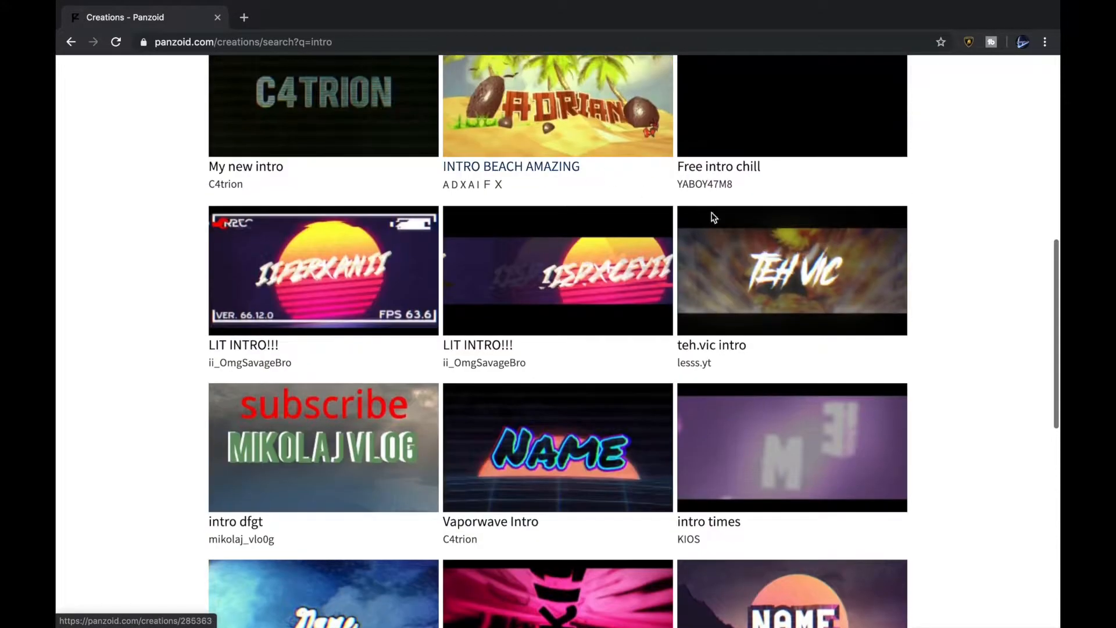
pyautogui.scroll(-4, 768, 351)
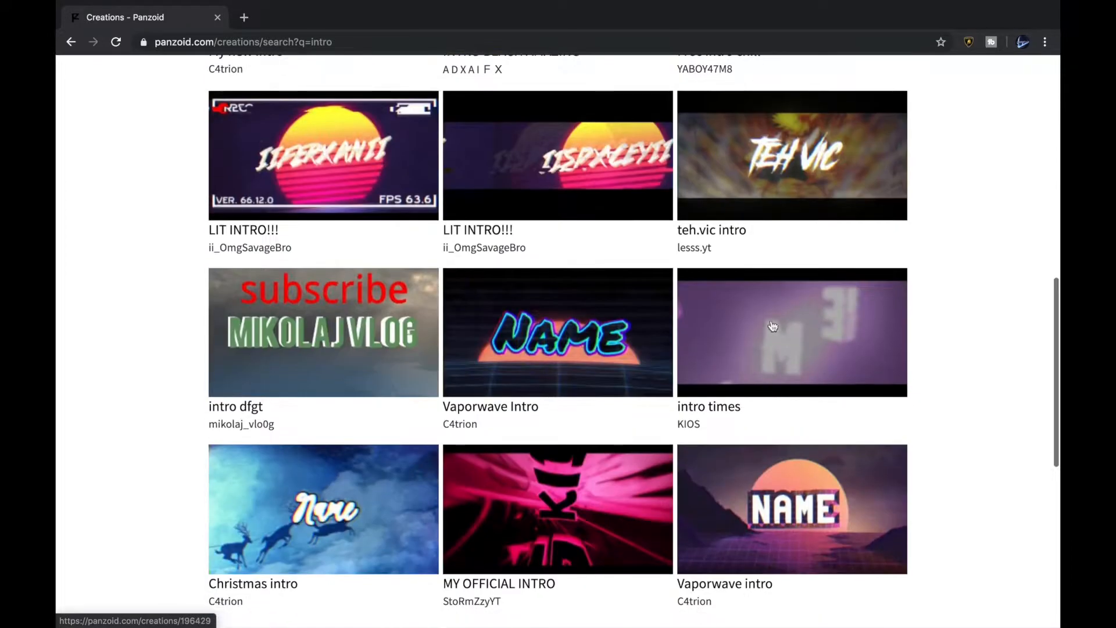
pyautogui.scroll(-9, 665, 561)
pyautogui.scroll(-7, 668, 555)
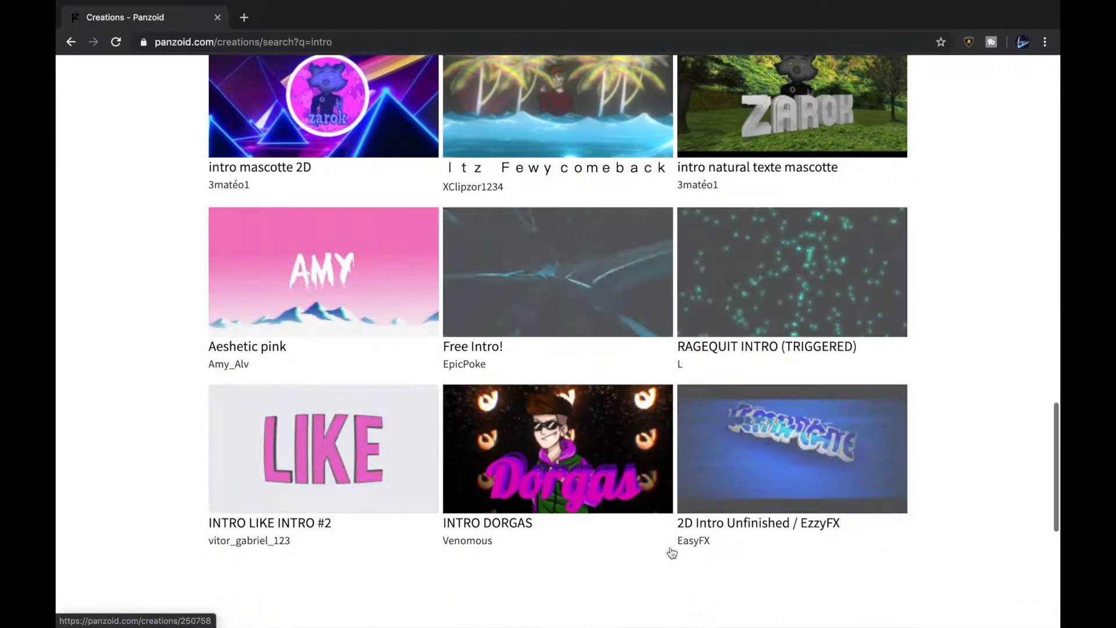
pyautogui.scroll(-10, 671, 551)
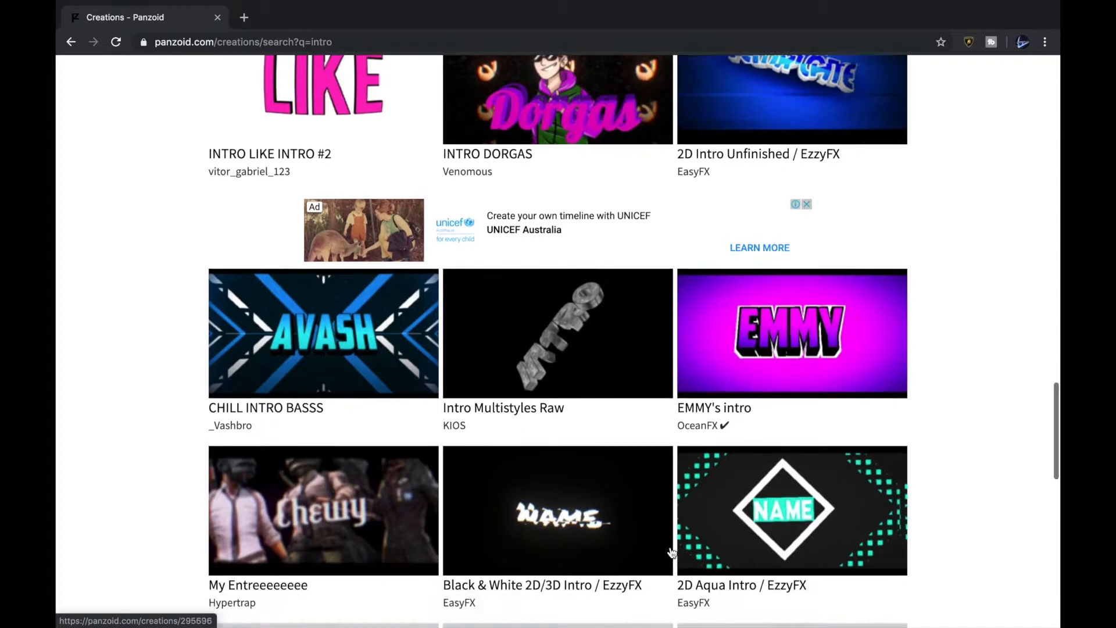
pyautogui.scroll(20, 673, 551)
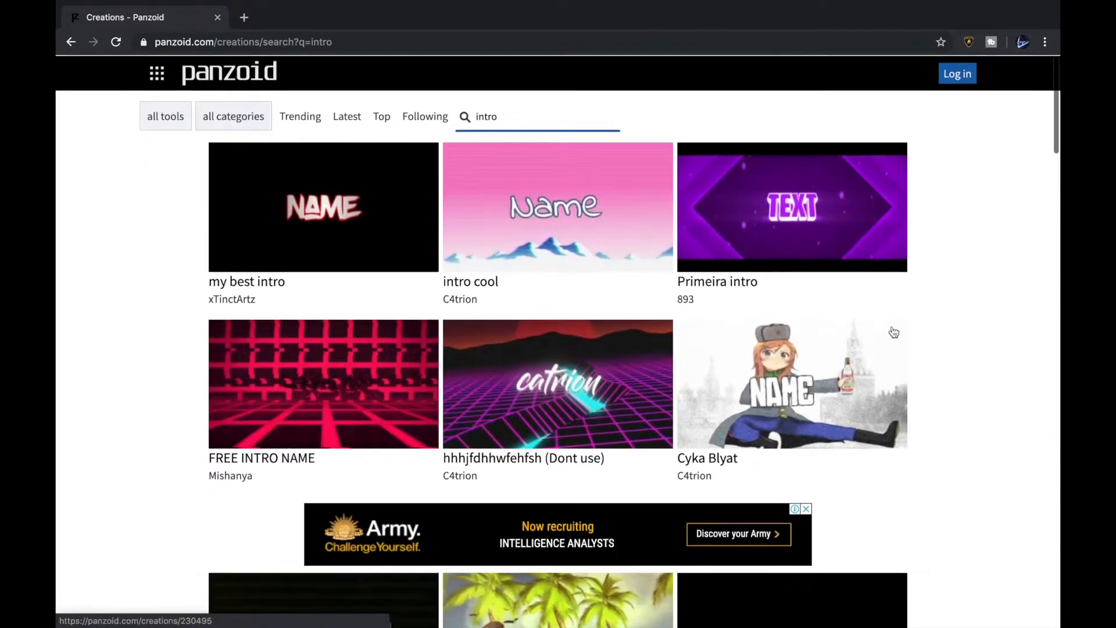
# Choose the "teh.vic intro" template from the results and open it in Clipmaker
pyautogui.scroll(-7, 727, 494)
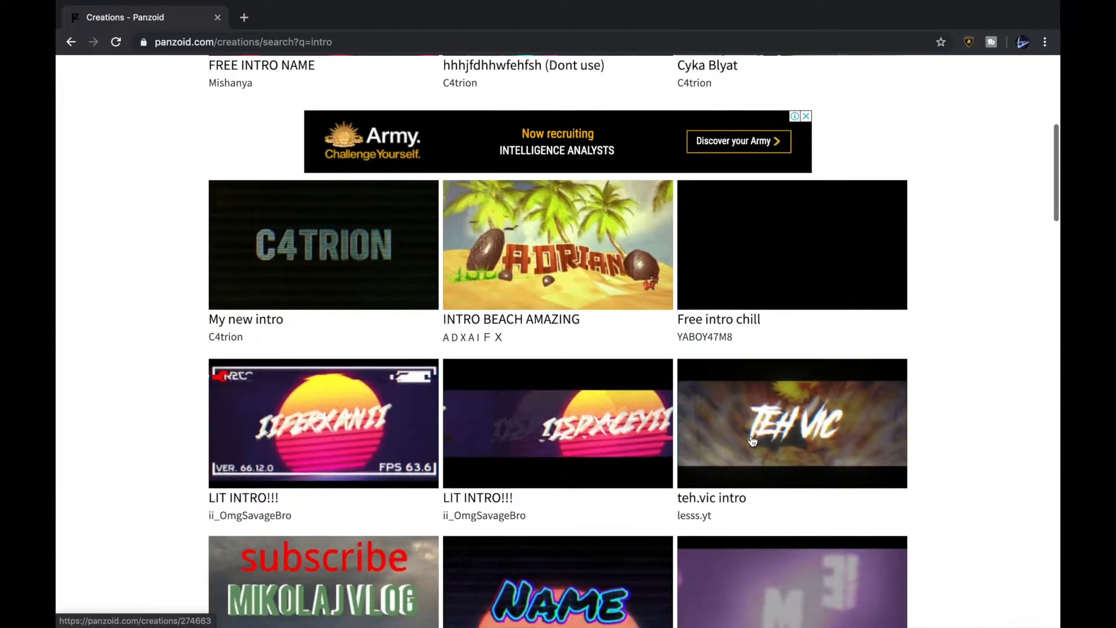
pyautogui.click(753, 441)
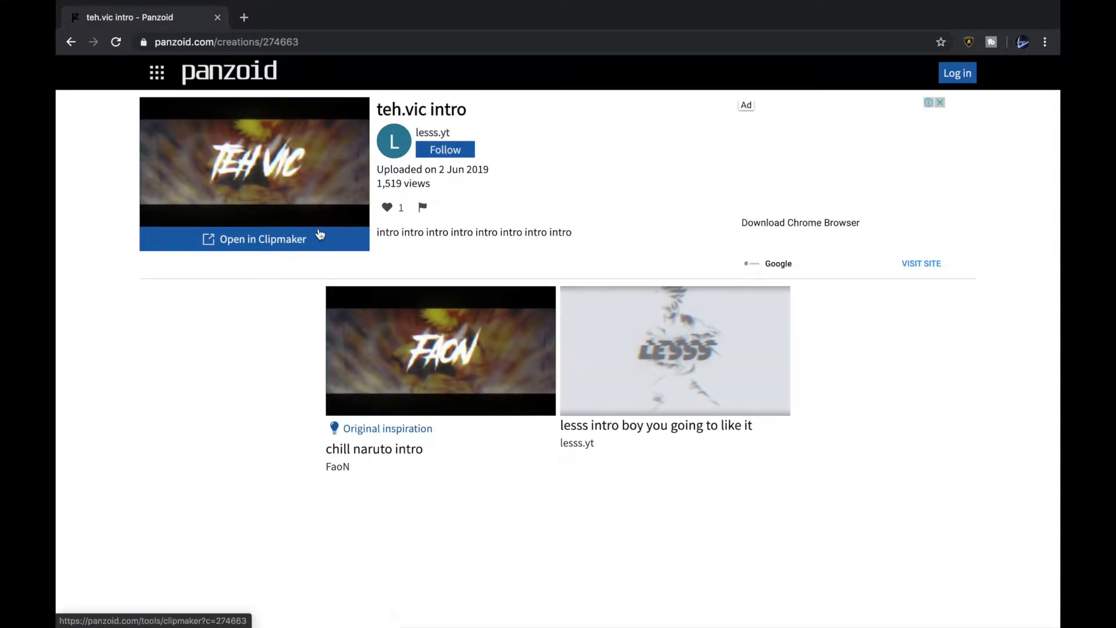
pyautogui.click(321, 244)
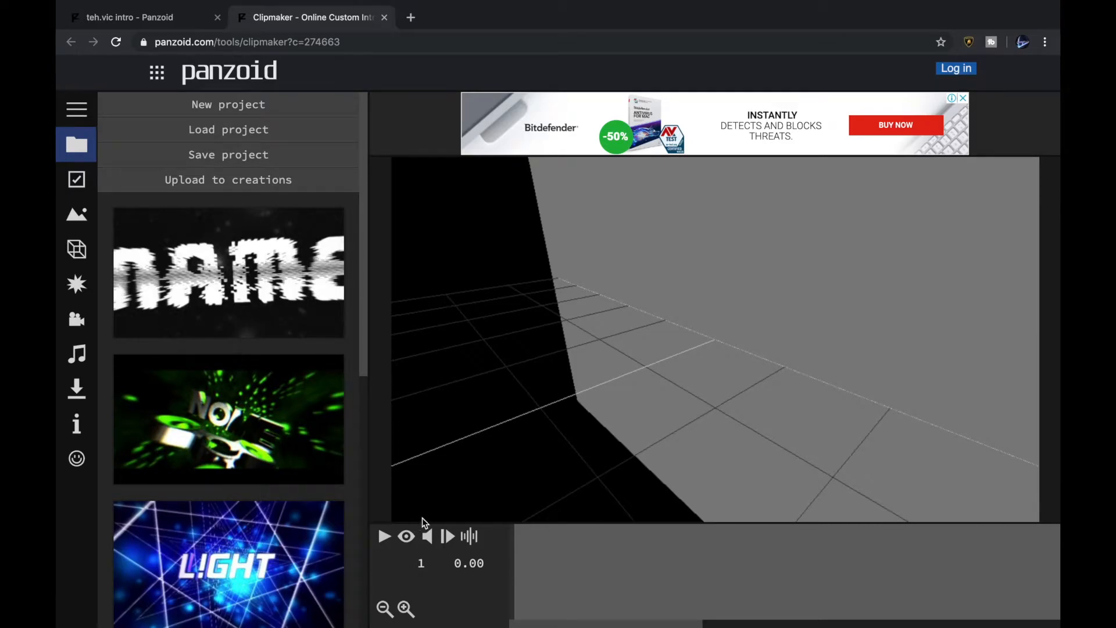
# Turn on the rendered view of the teh.vic intro, and play the animation until well past its middle before pausing
pyautogui.click(407, 538)
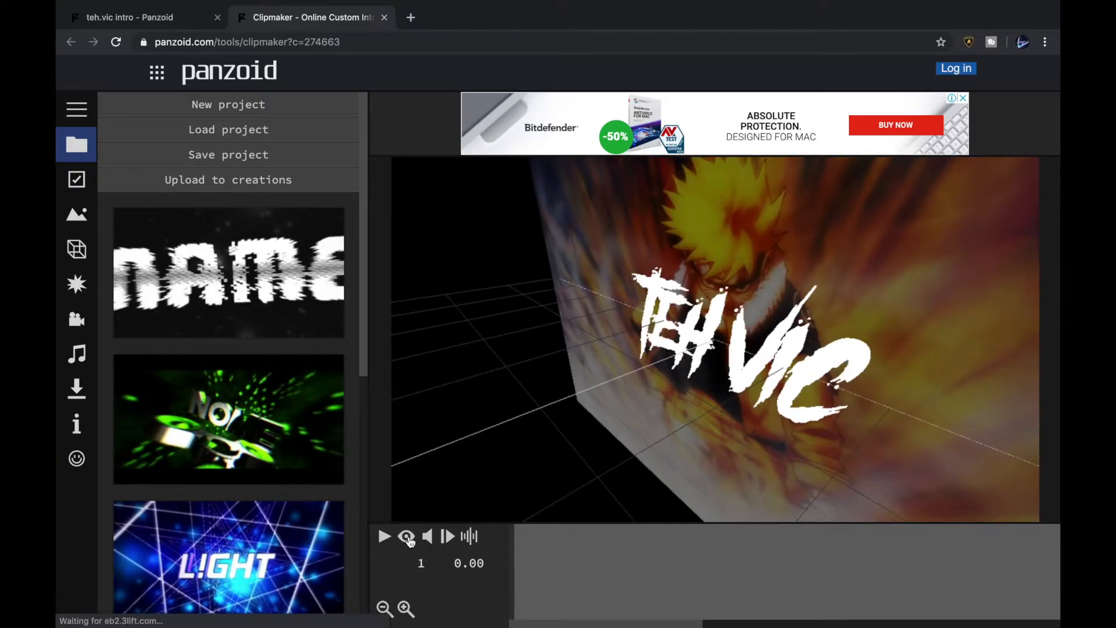
pyautogui.click(407, 539)
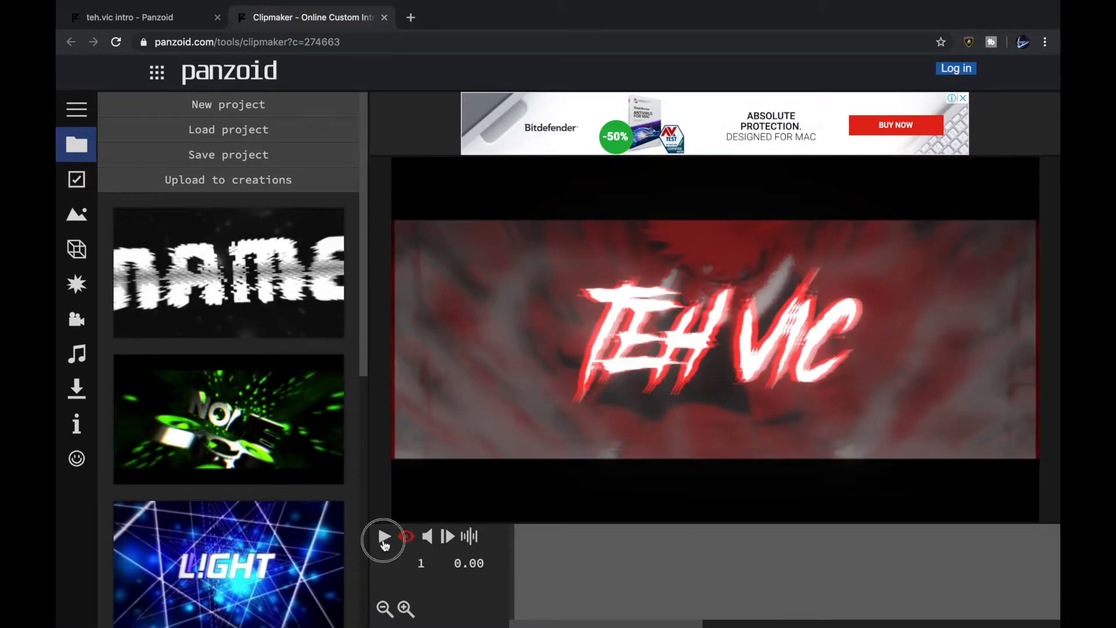
pyautogui.click(385, 538)
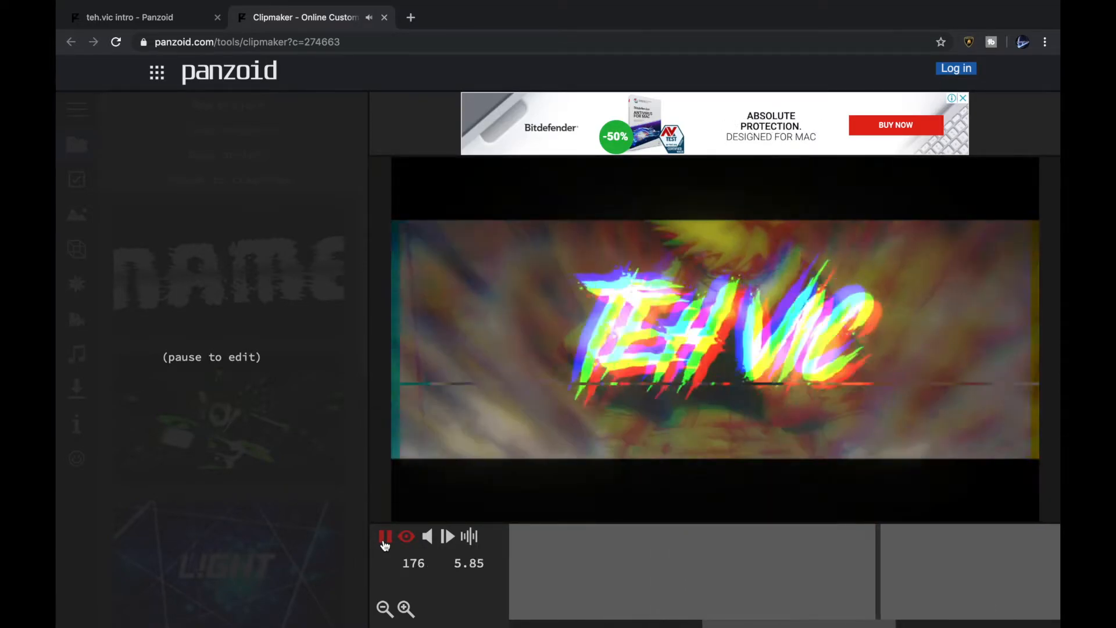
pyautogui.click(384, 538)
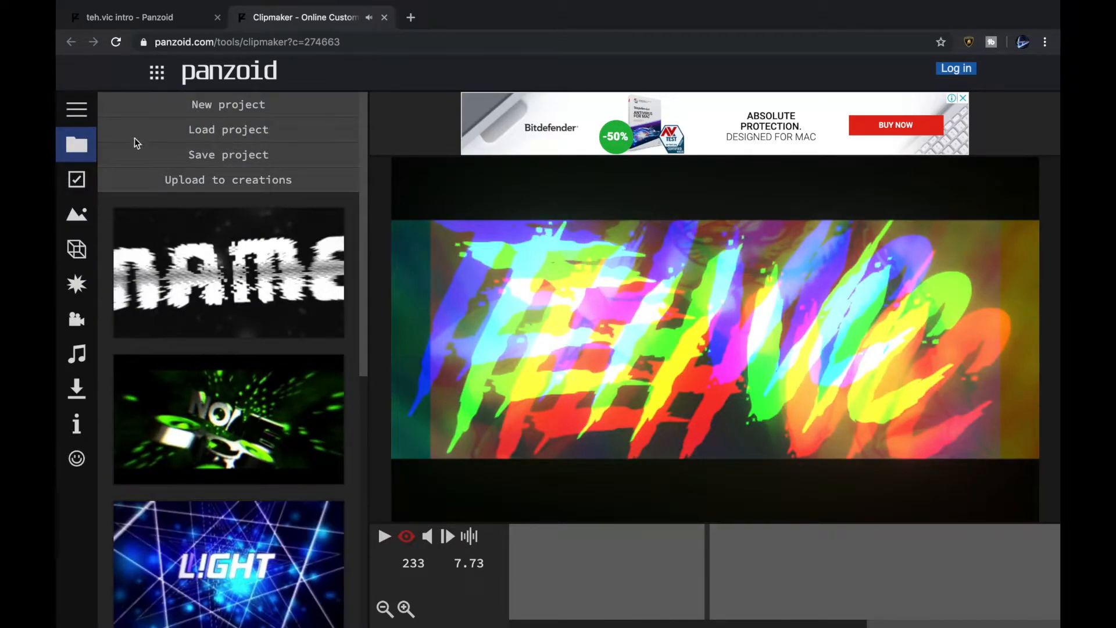
# Set the project's frame rate to 60 in the basic settings
pyautogui.click(78, 183)
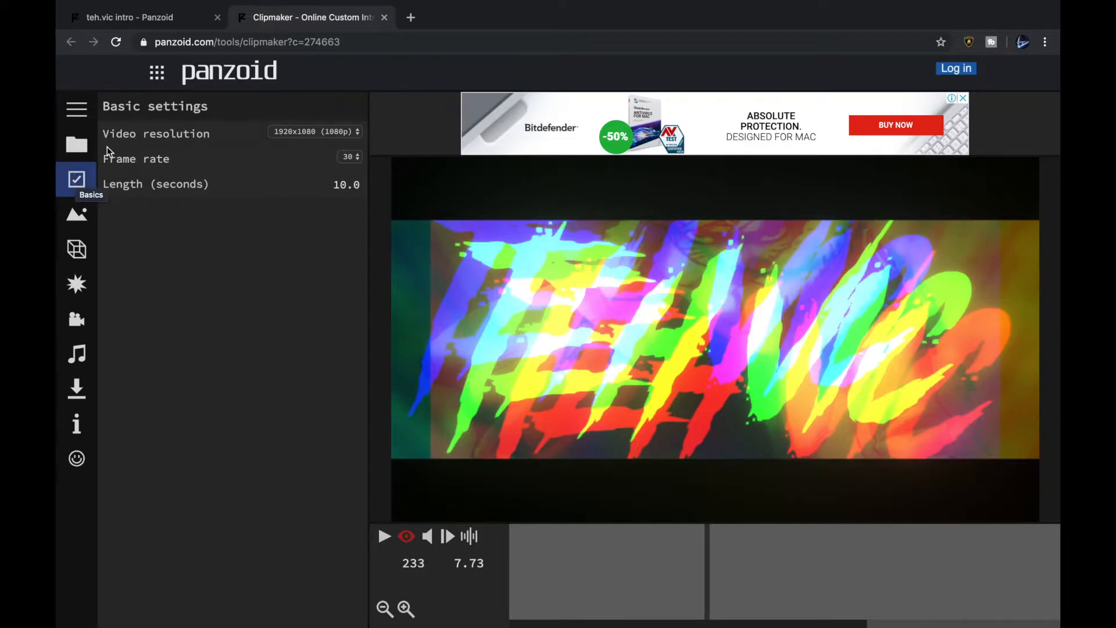
pyautogui.click(354, 184)
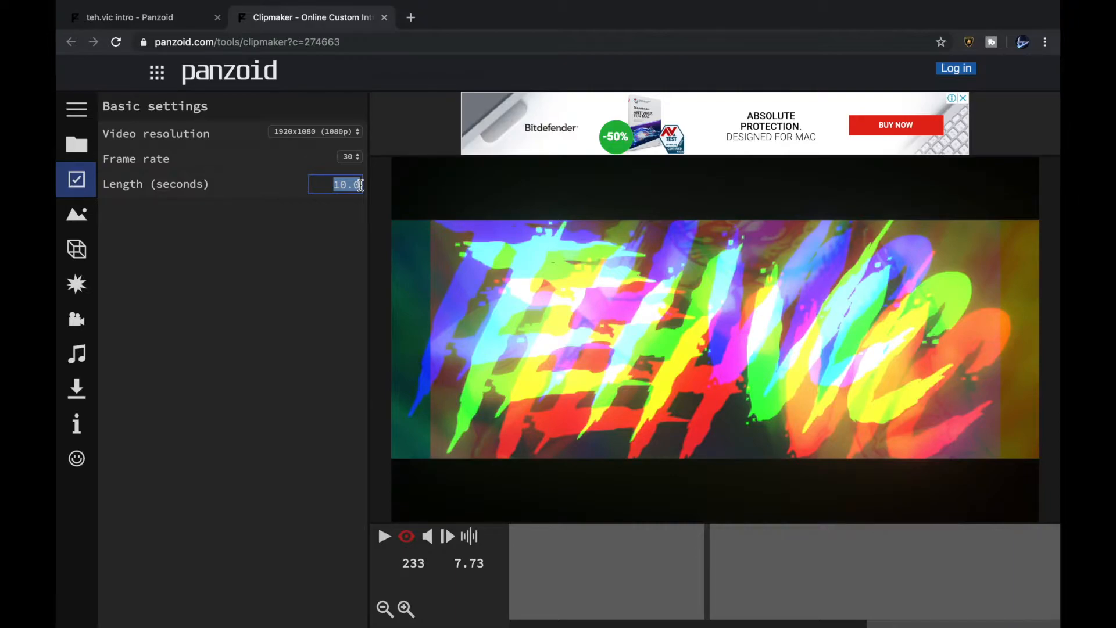
pyautogui.click(356, 159)
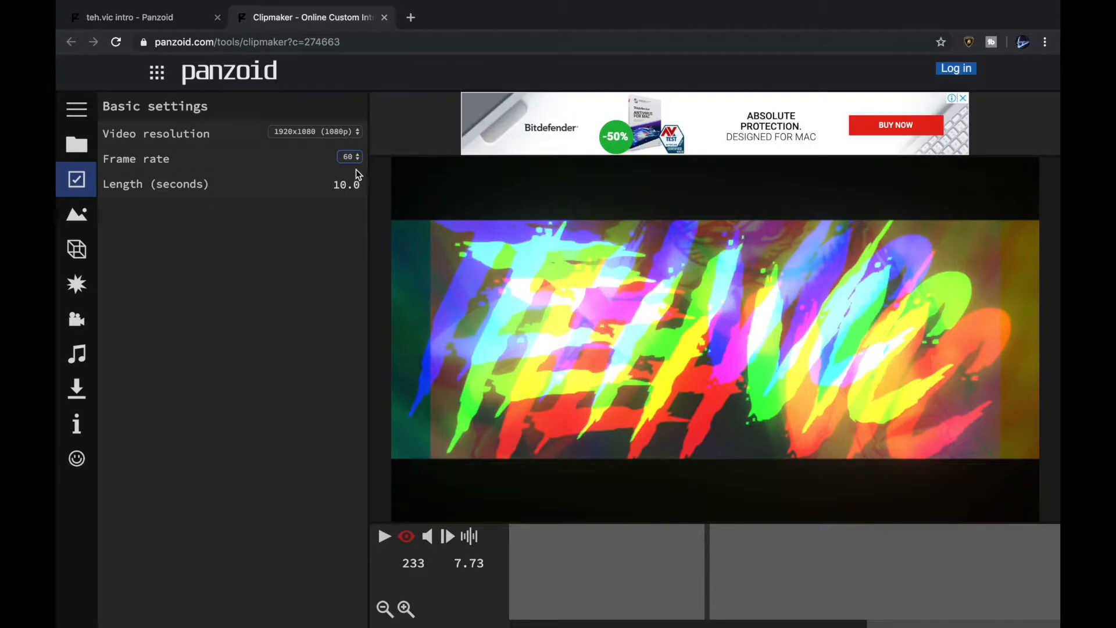
pyautogui.click(86, 212)
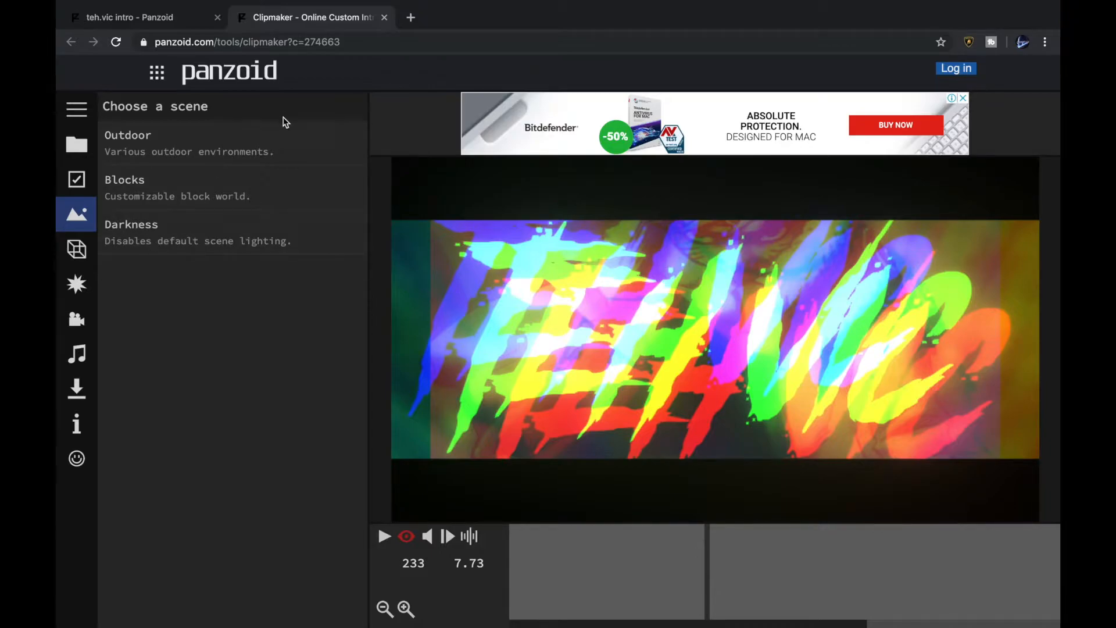
# Change the wording of the teh.vic 3D text object to LUCEFURR
pyautogui.click(76, 249)
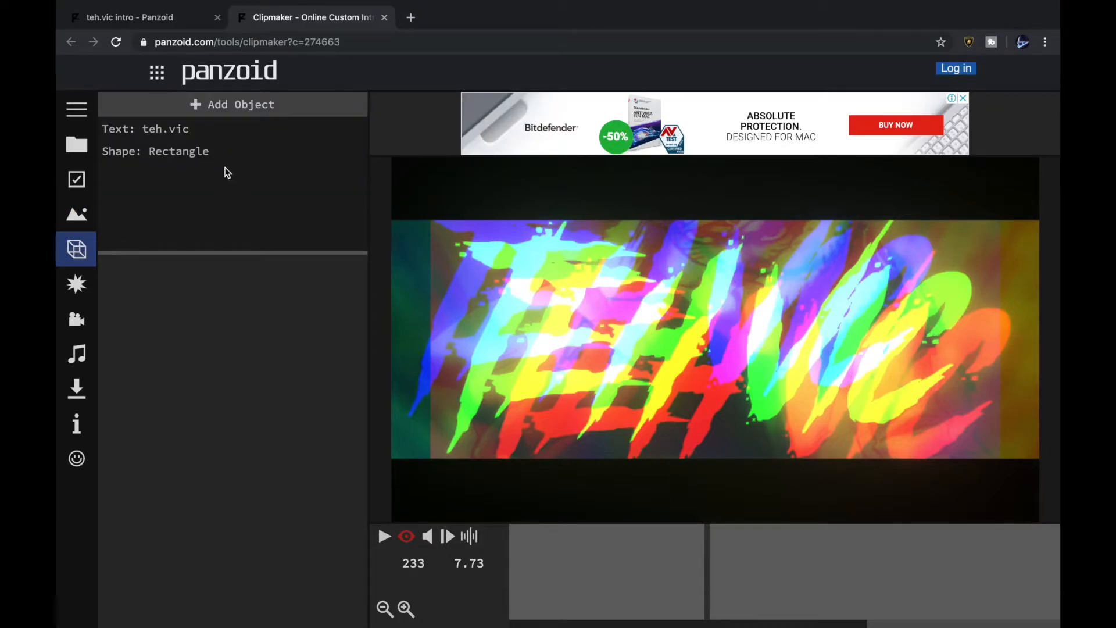
pyautogui.click(213, 138)
pyautogui.click(189, 297)
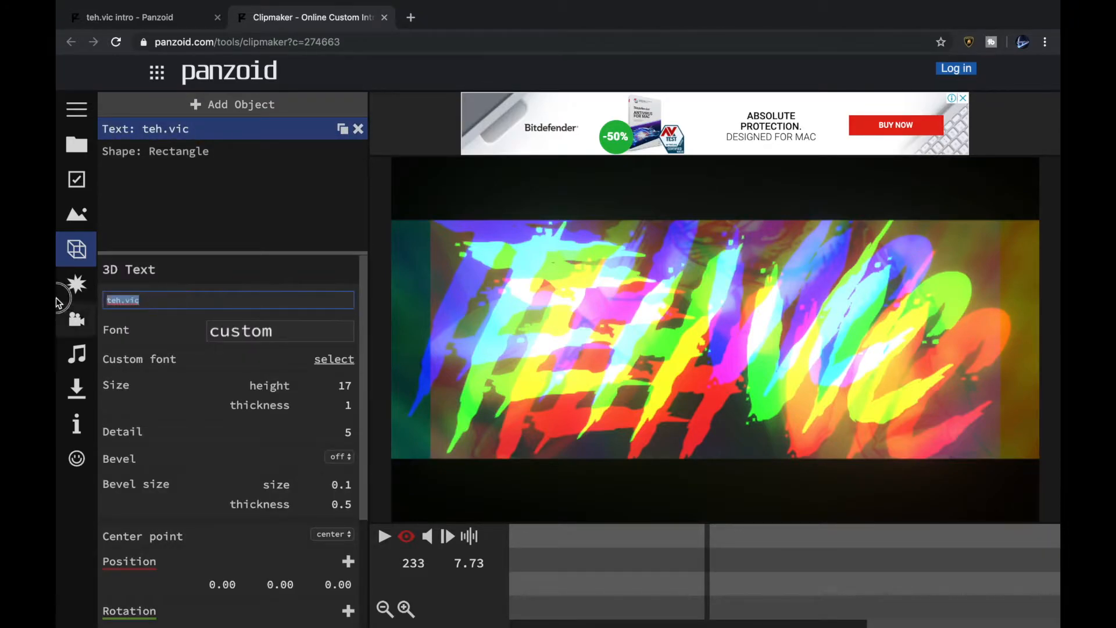
pyautogui.press('BackSpace')
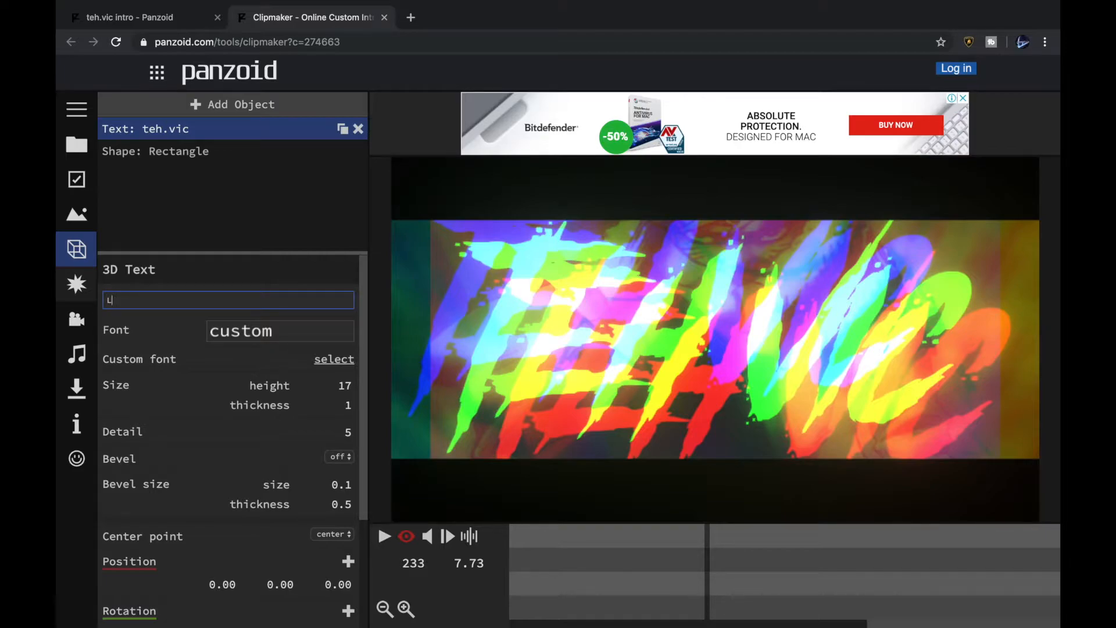
pyautogui.press('Return')
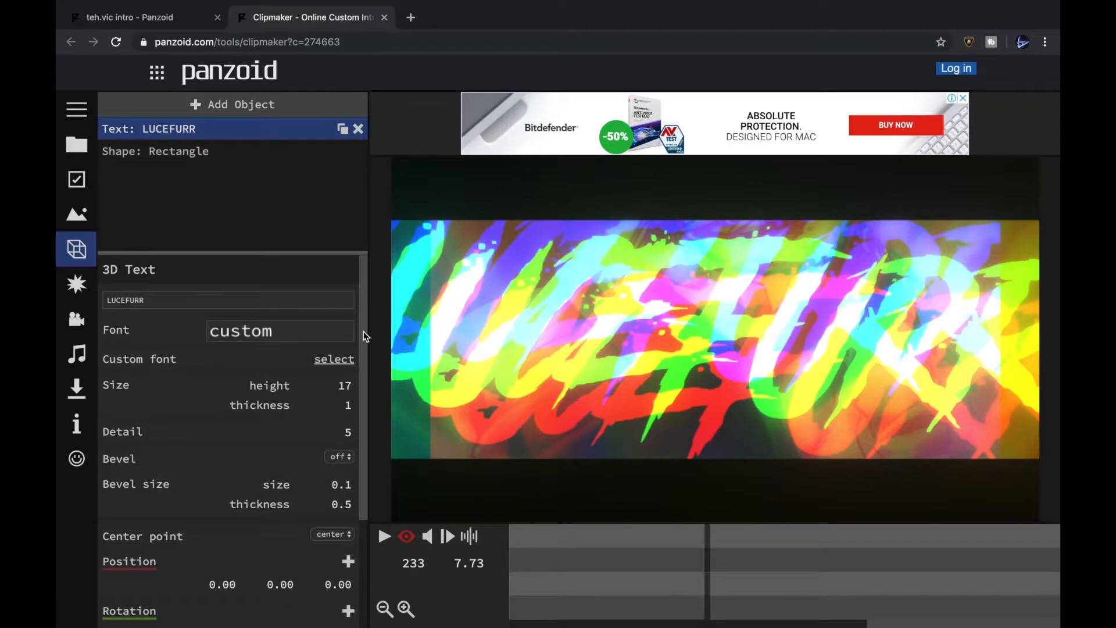
# Move the playhead back to frame 216, at 7.17 seconds, to preview the title text
pyautogui.scroll(-3, 277, 551)
pyautogui.scroll(3, 277, 551)
pyautogui.click(314, 331)
pyautogui.moveTo(710, 546); pyautogui.dragTo(611, 555)
# Try the Absender, Aero Matics and Orbitron fonts on the LUCEFURR text
pyautogui.scroll(10, 279, 407)
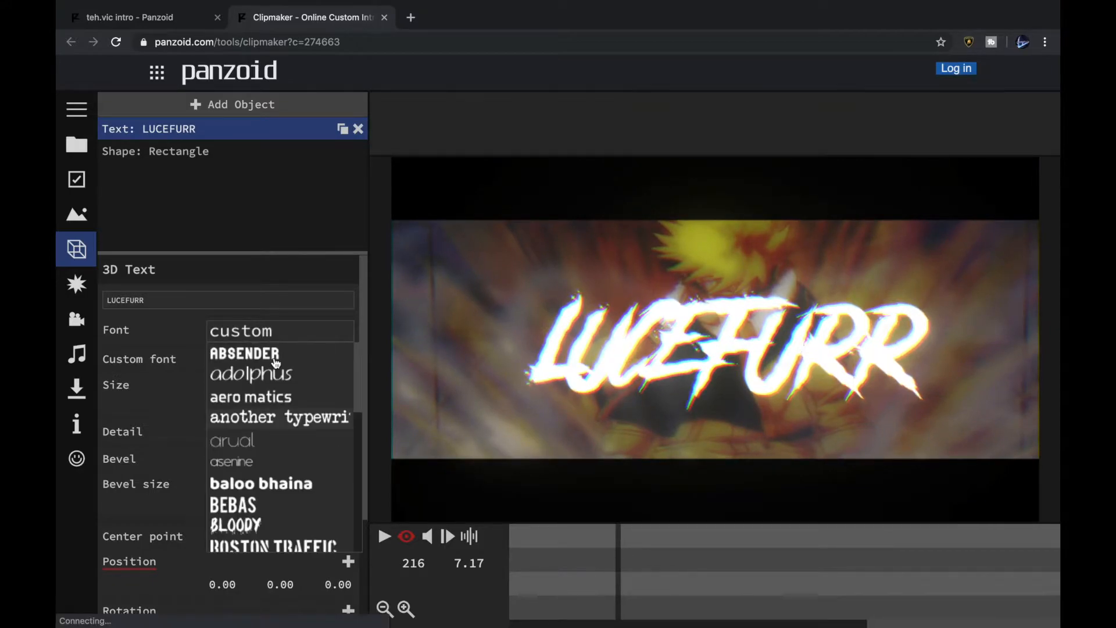
pyautogui.click(275, 355)
pyautogui.click(295, 330)
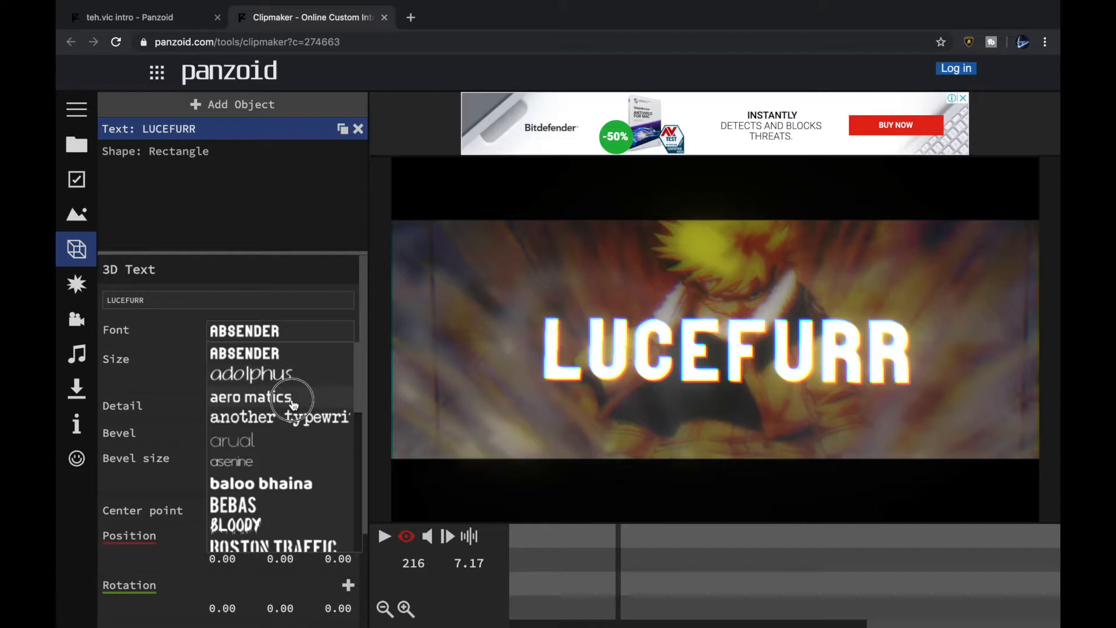
pyautogui.click(292, 398)
pyautogui.click(280, 334)
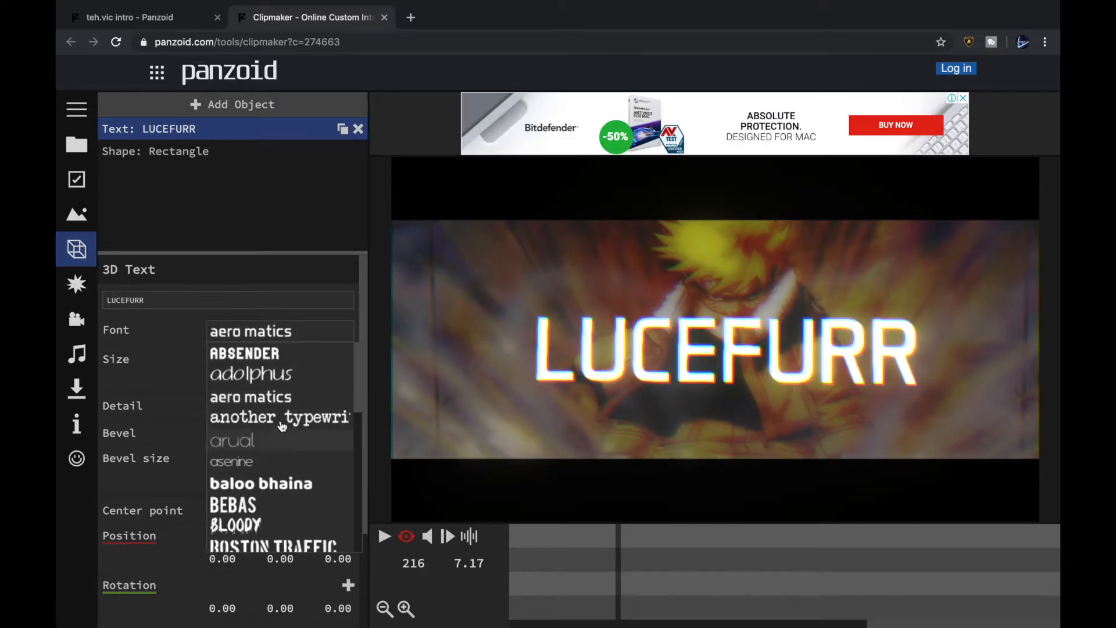
pyautogui.scroll(-5, 279, 427)
pyautogui.click(273, 393)
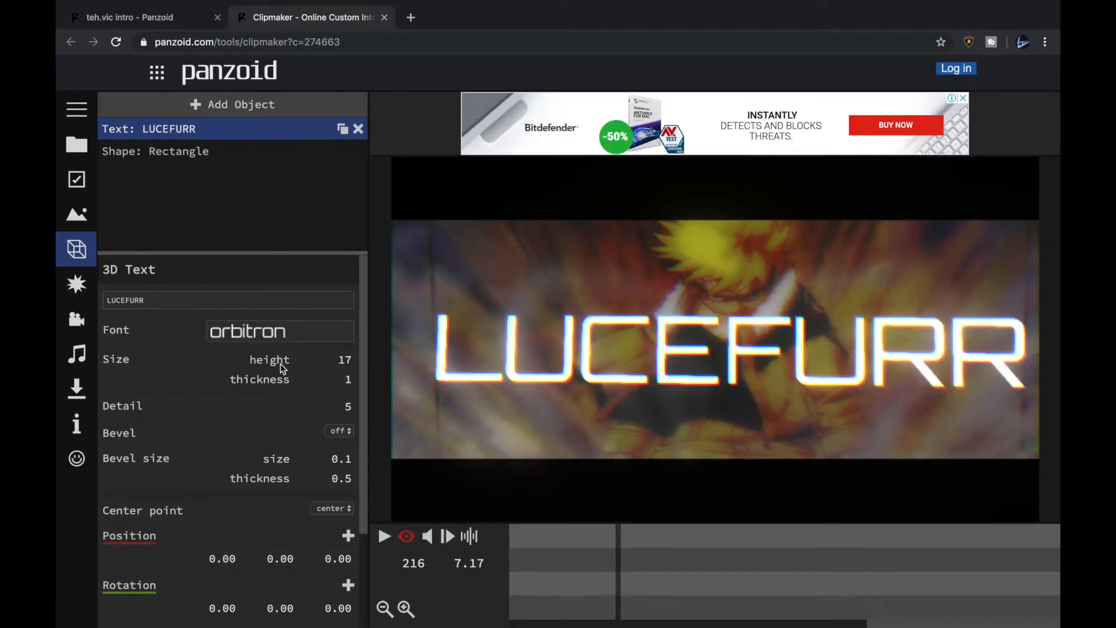
# Try the Timeless and Carton Six fonts on the LUCEFURR text
pyautogui.click(278, 336)
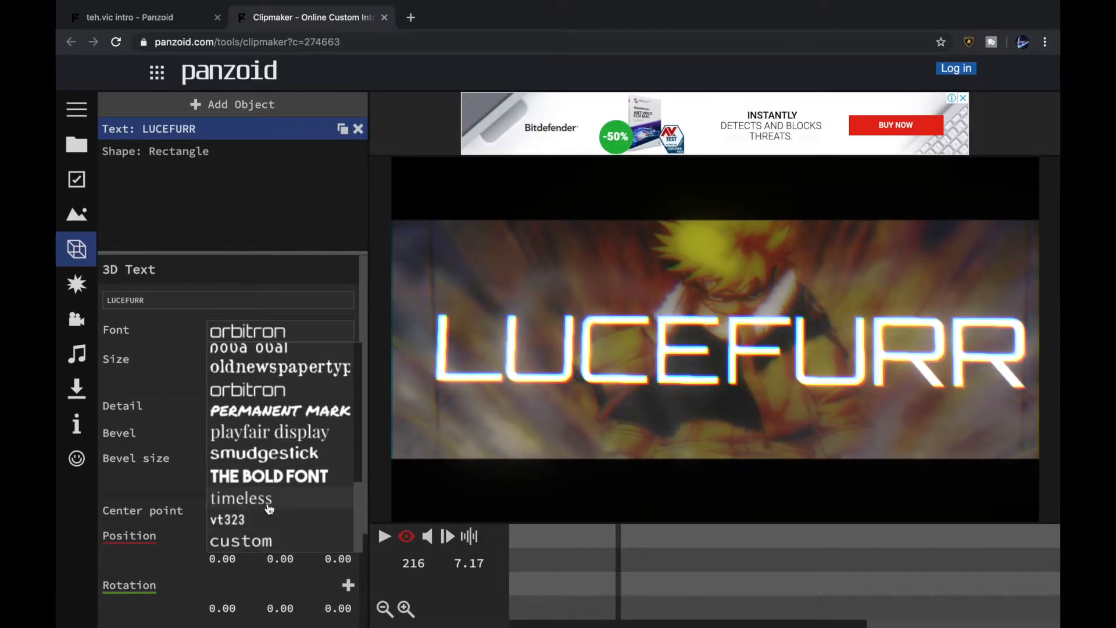
pyautogui.click(268, 501)
pyautogui.click(289, 331)
pyautogui.scroll(10, 282, 465)
pyautogui.scroll(-3, 294, 547)
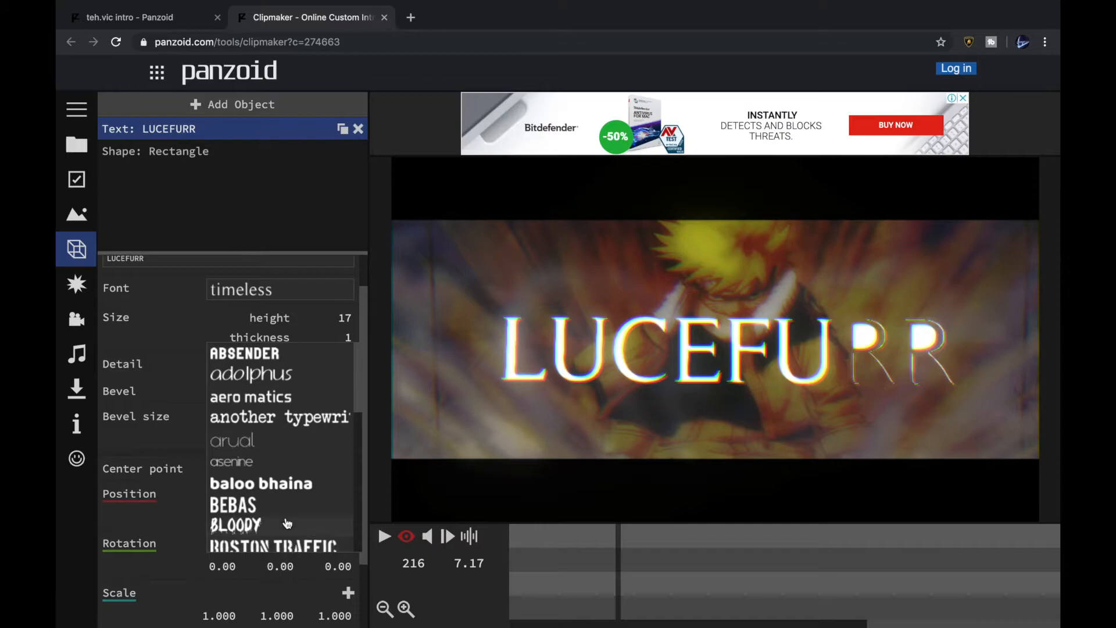
pyautogui.click(294, 491)
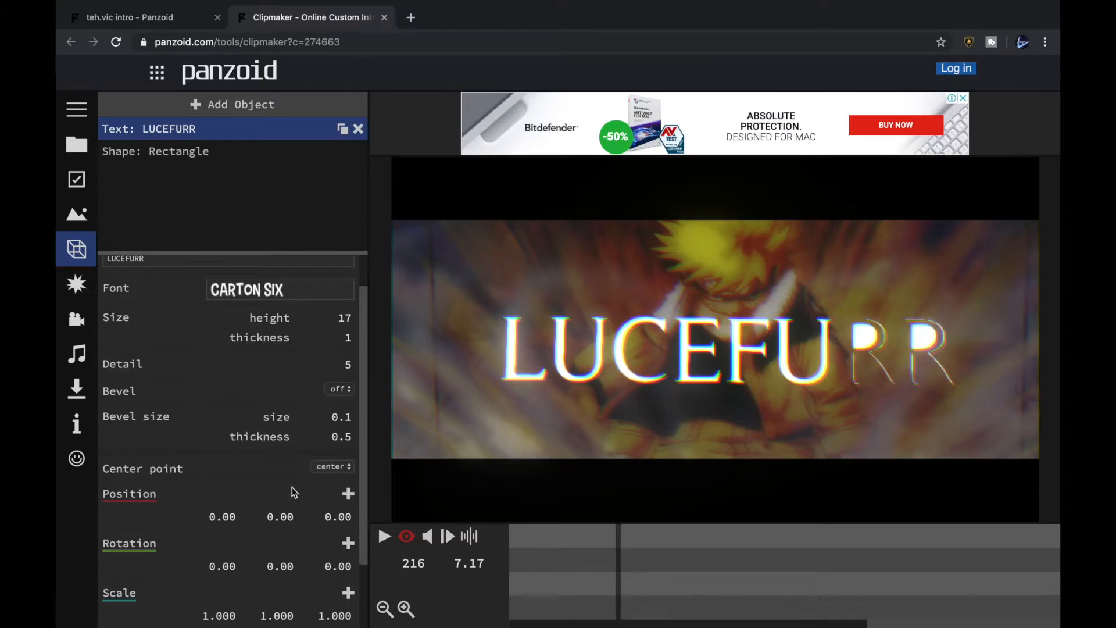
# Set the LUCEFURR text's font to Bebas and its height to 19
pyautogui.click(297, 289)
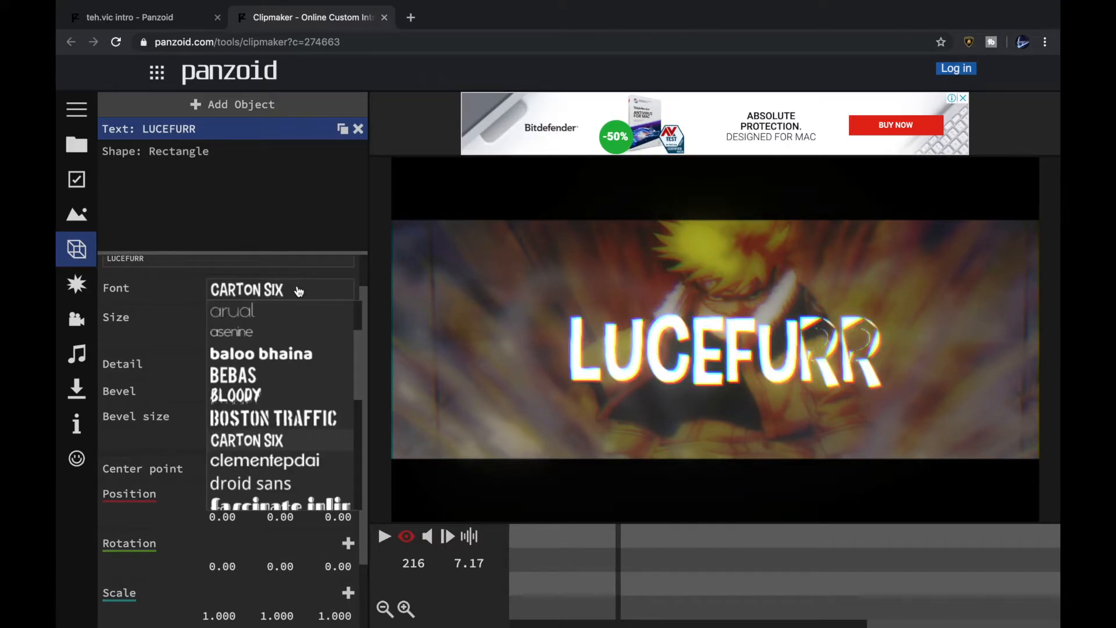
pyautogui.click(270, 375)
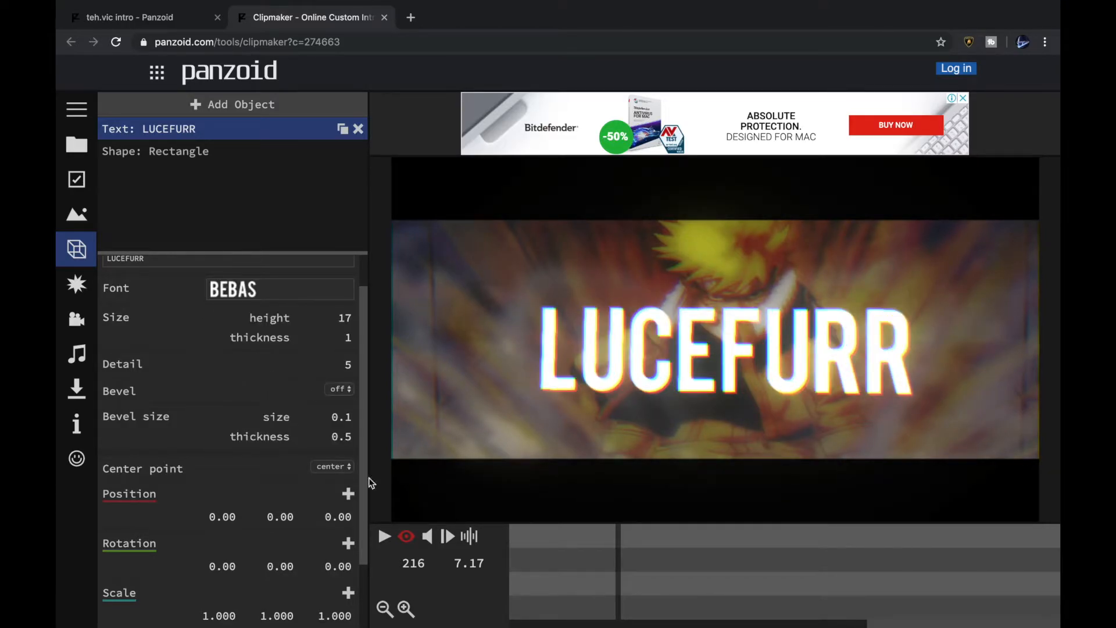
pyautogui.click(322, 324)
pyautogui.write('19')
pyautogui.press('Return')
# Reduce the LUCEFURR text's height to 10
pyautogui.click(348, 317)
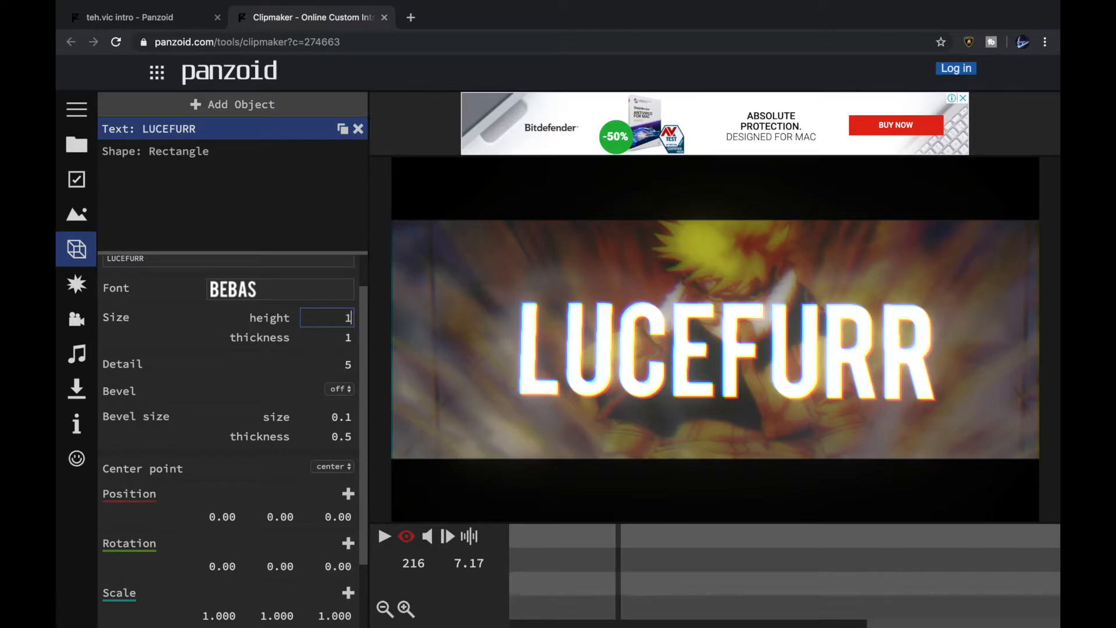
pyautogui.write('10')
pyautogui.press('Return')
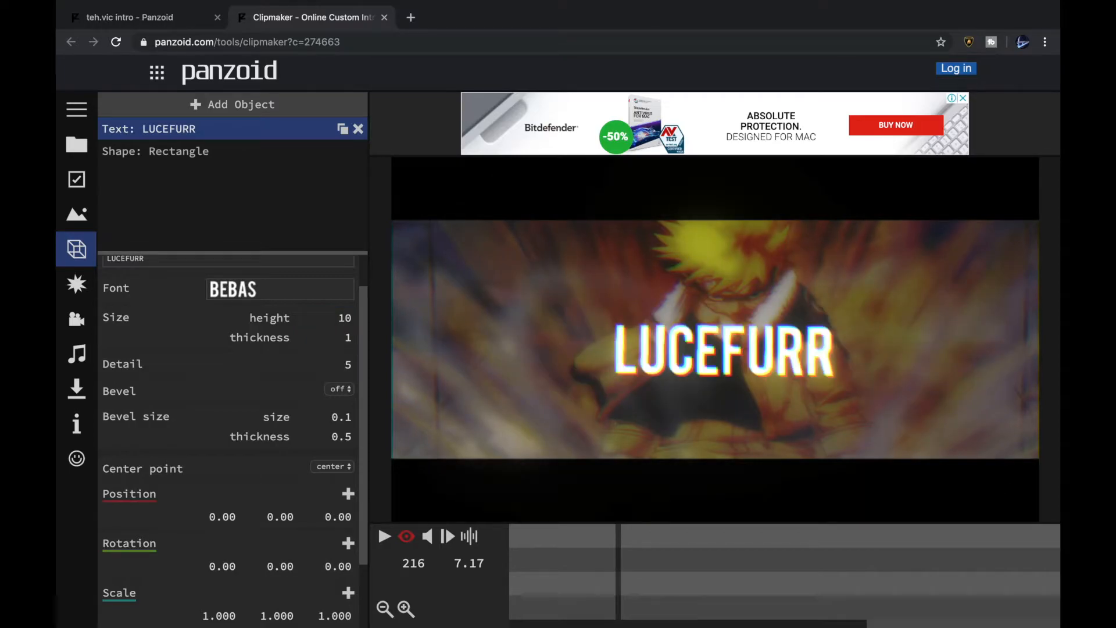
# Try a thickness of 7 on the LUCEFURR text, and return it to 1
pyautogui.click(347, 338)
pyautogui.press('Return')
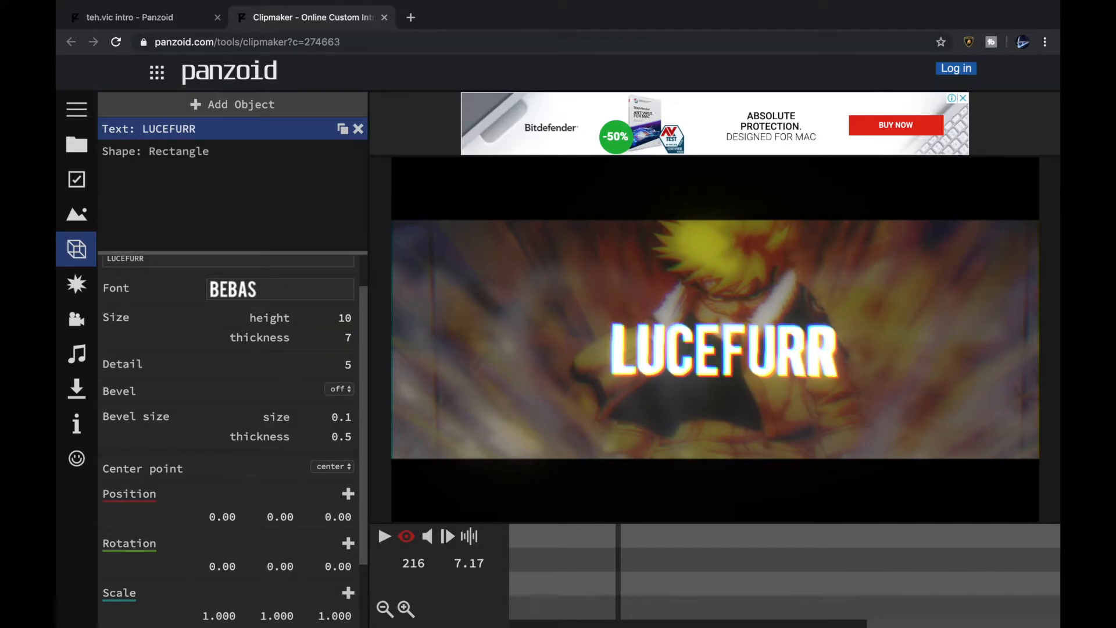
pyautogui.click(349, 337)
pyautogui.write('1')
pyautogui.press('Return')
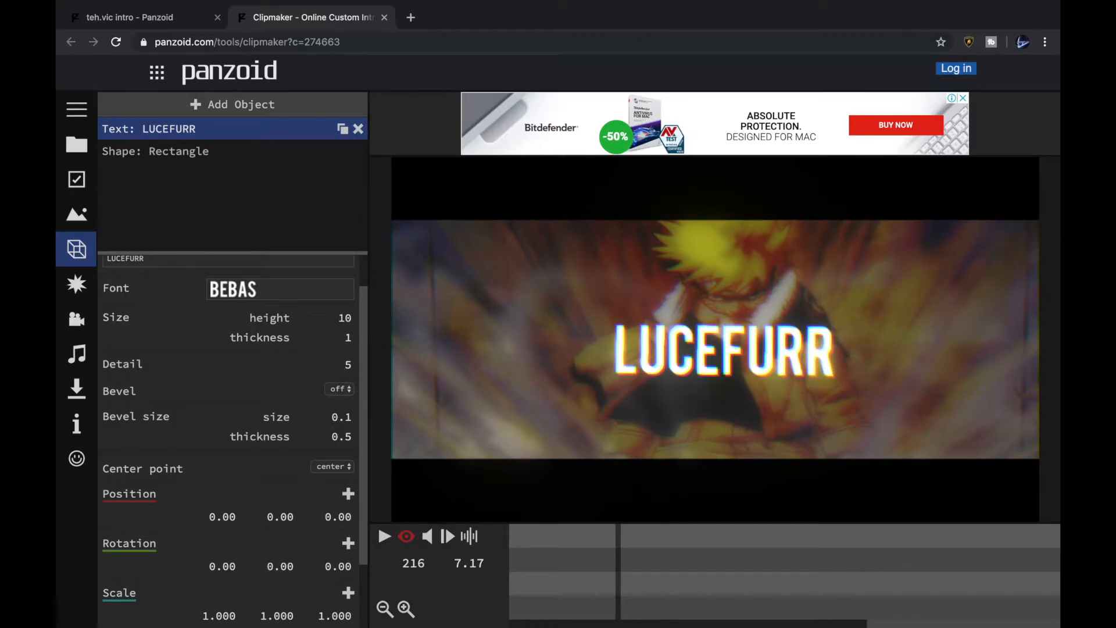
# Set the LUCEFURR text's thickness to 3
pyautogui.click(348, 336)
pyautogui.press('Return')
# Try the red colour #ff0404 on the LUCEFURR text, and play a short stretch of the animation to preview it
pyautogui.scroll(-3, 293, 477)
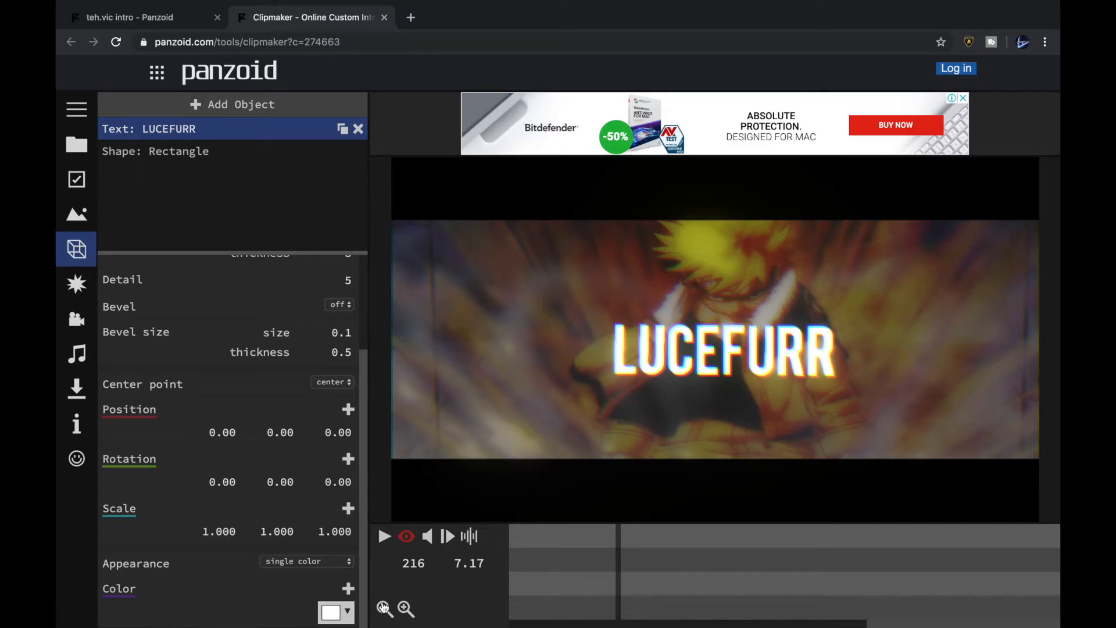
pyautogui.moveTo(506, 494)
pyautogui.mouseDown()
pyautogui.moveTo(518, 511)
pyautogui.moveTo(562, 455)
pyautogui.mouseUp()
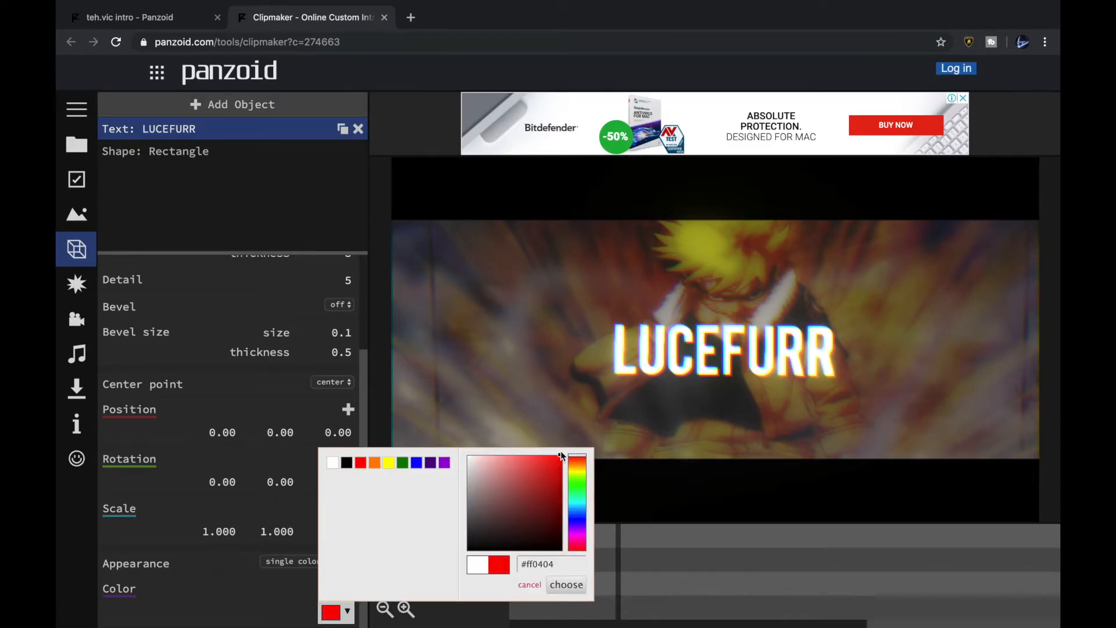
pyautogui.click(565, 585)
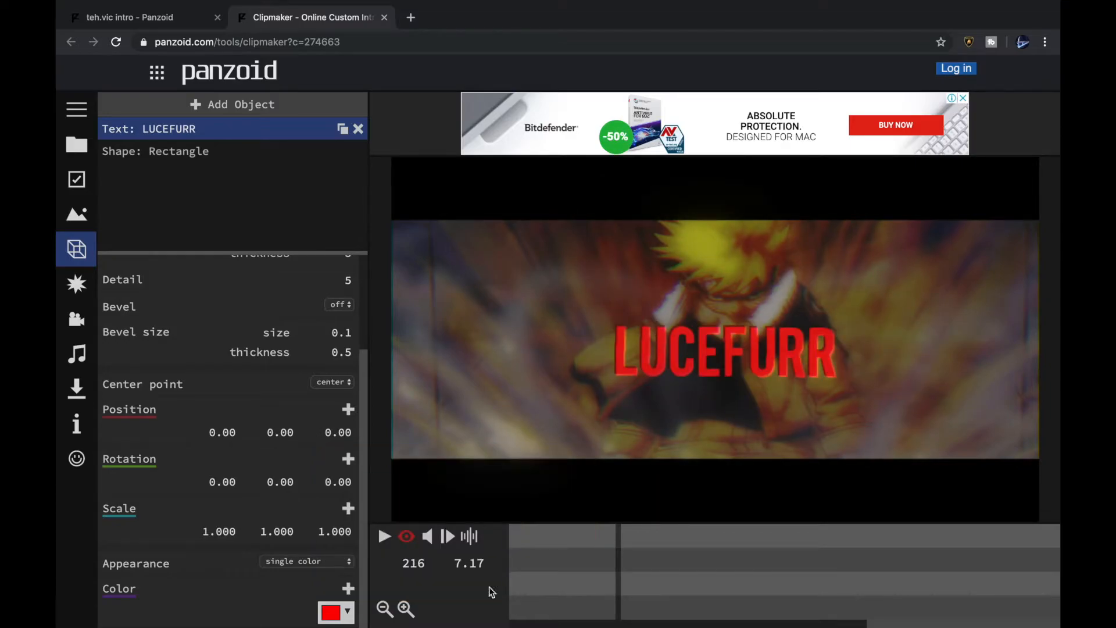
pyautogui.click(385, 540)
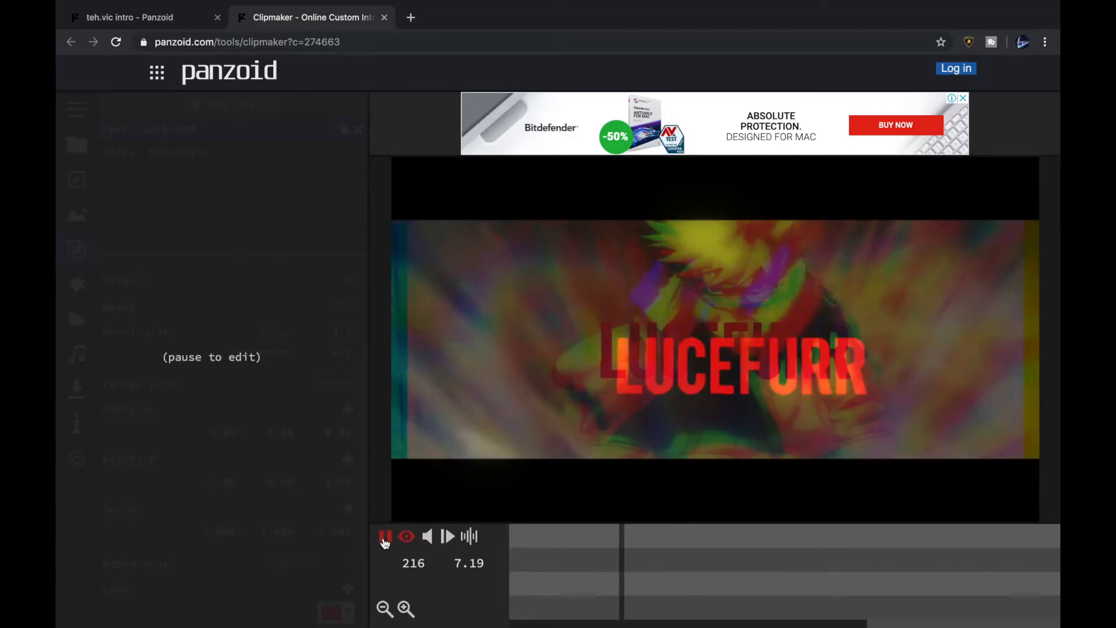
pyautogui.click(385, 539)
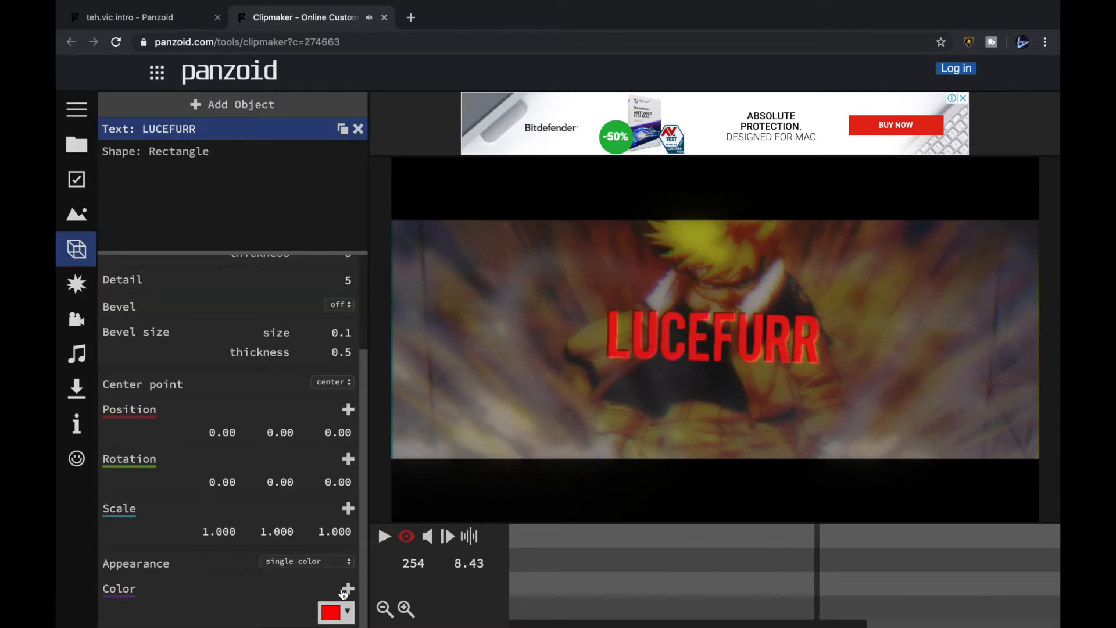
# Set the LUCEFURR text's colour back to white, #ffffff
pyautogui.click(333, 609)
pyautogui.click(332, 462)
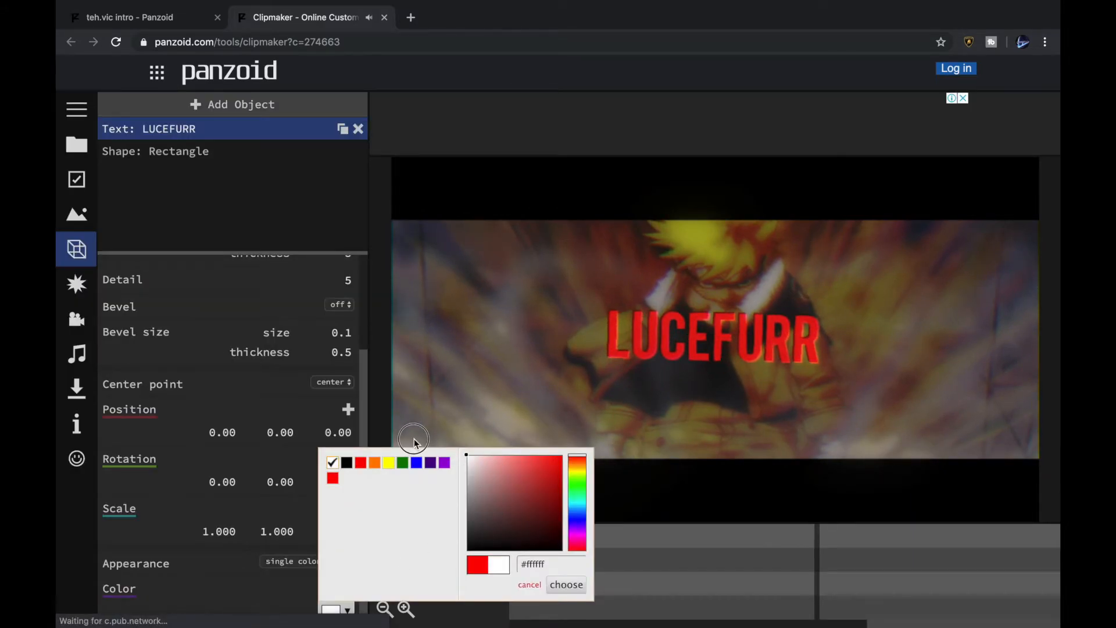
pyautogui.click(567, 585)
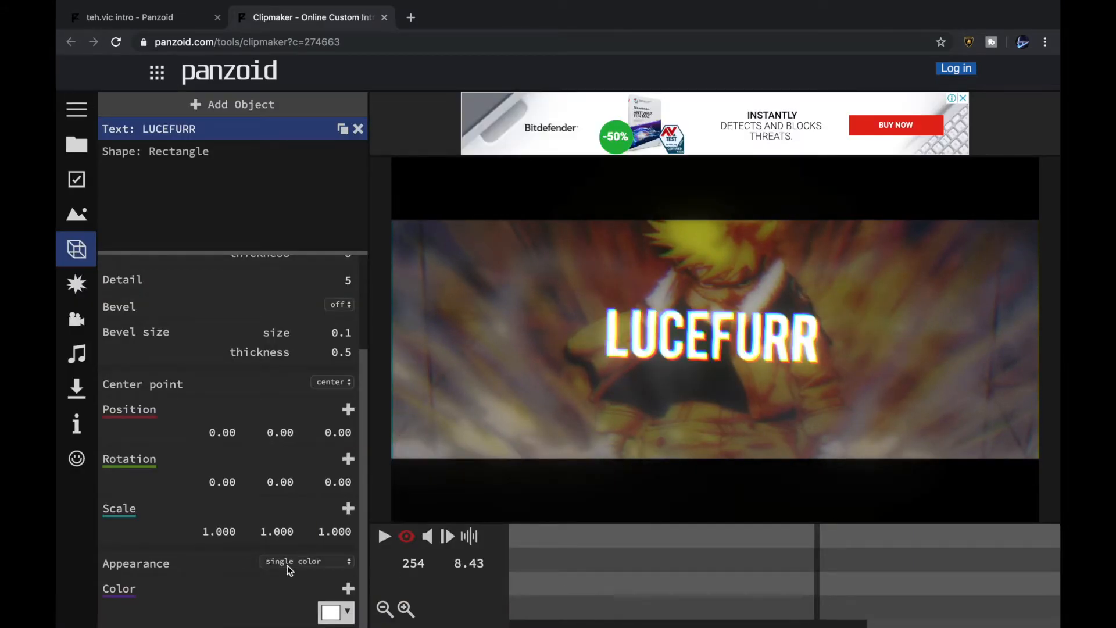
# Examine the effects applied to the intro and browse the effects available to add, without adding any
pyautogui.scroll(3, 221, 395)
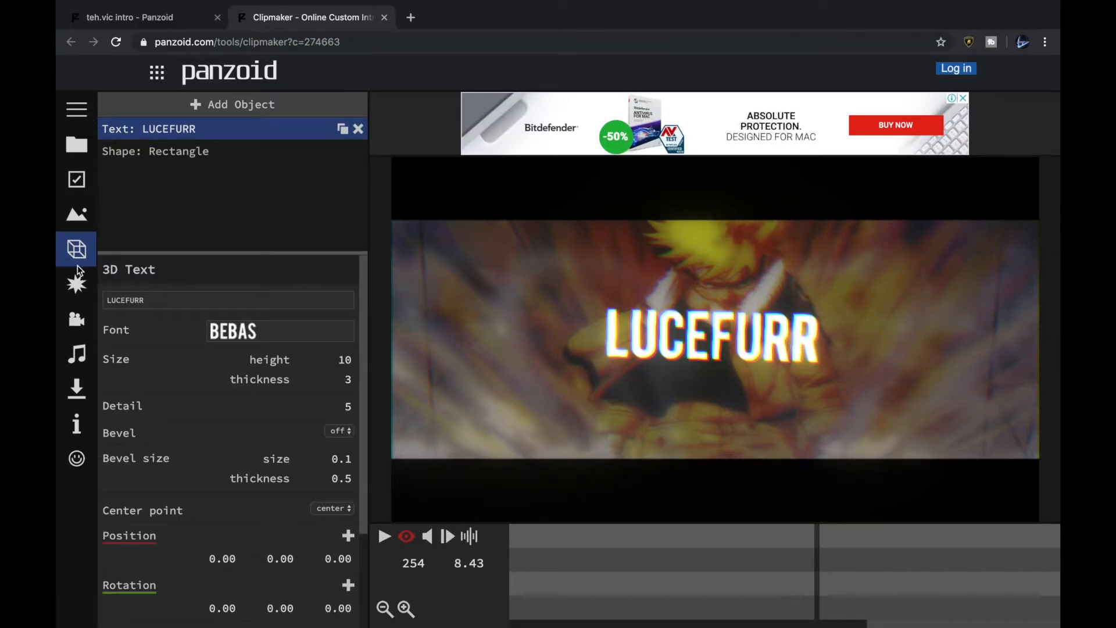
pyautogui.click(77, 283)
pyautogui.scroll(-1, 174, 179)
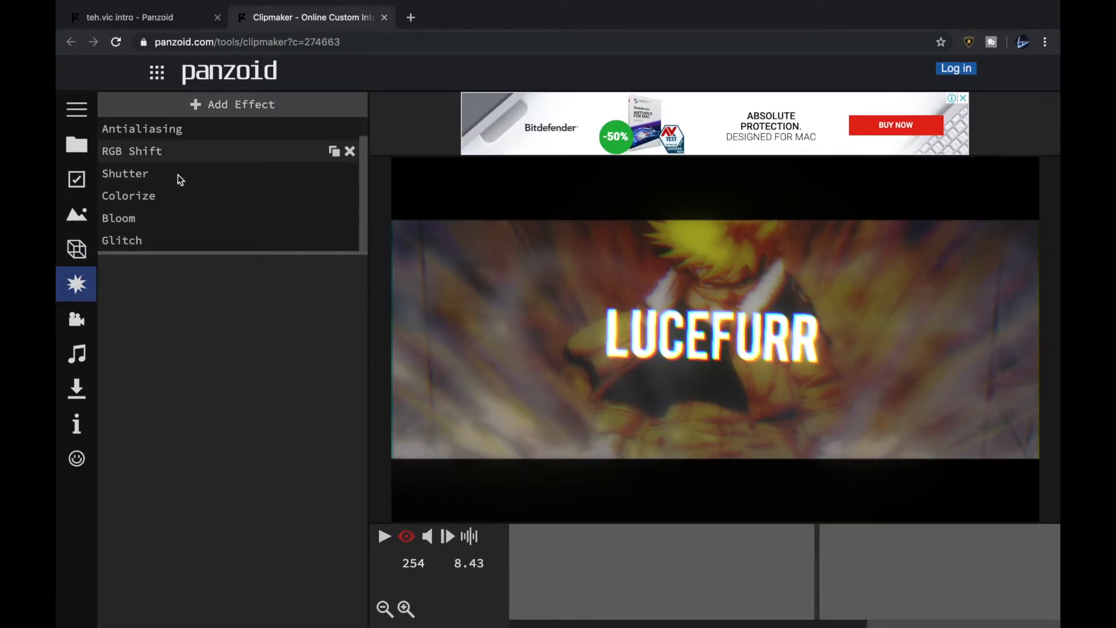
pyautogui.scroll(1, 174, 179)
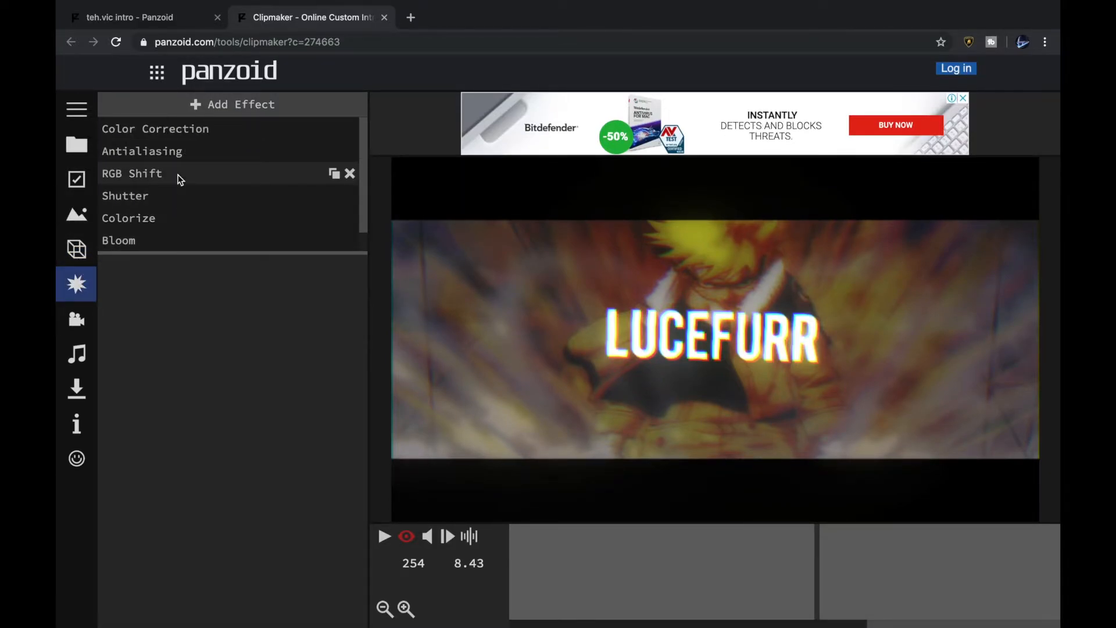
pyautogui.click(221, 105)
pyautogui.scroll(-3, 233, 319)
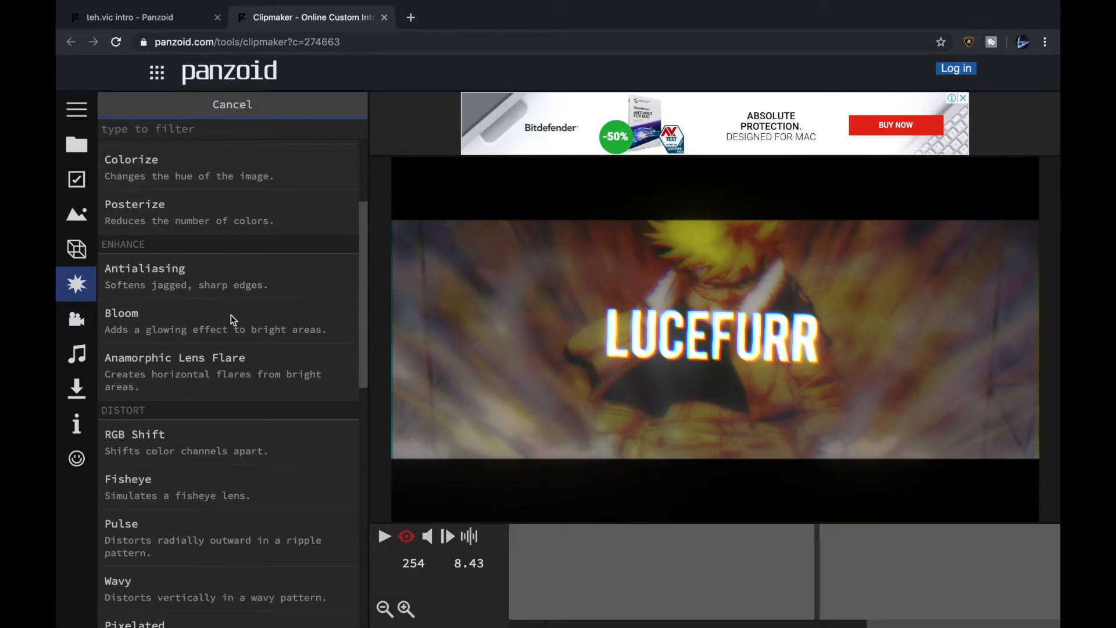
pyautogui.scroll(-12, 234, 319)
pyautogui.scroll(15, 233, 319)
pyautogui.scroll(-15, 233, 320)
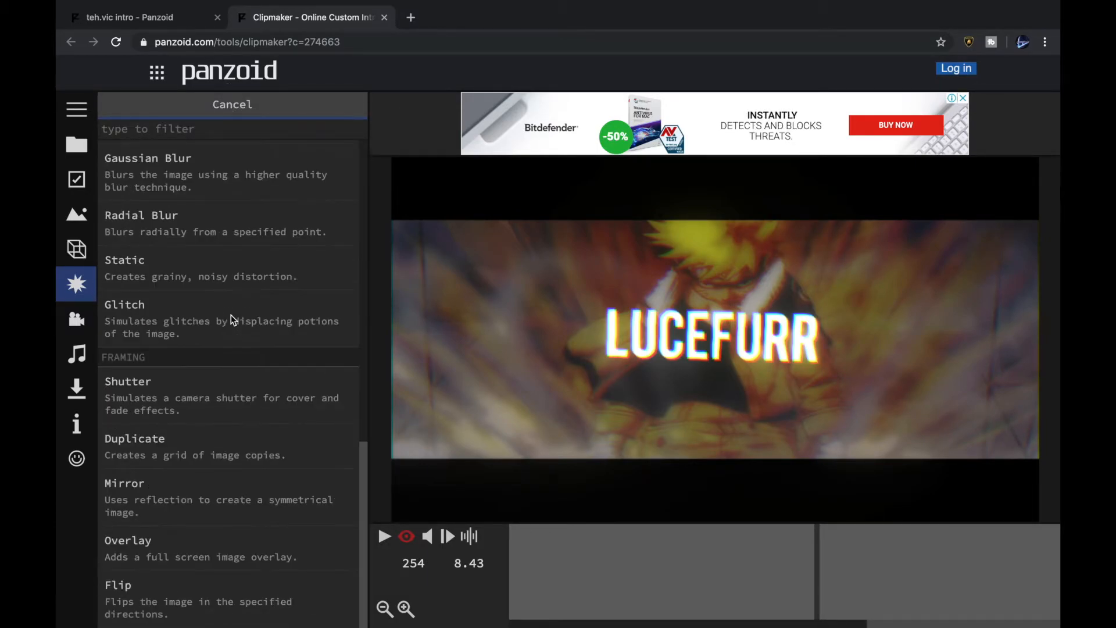
pyautogui.click(231, 104)
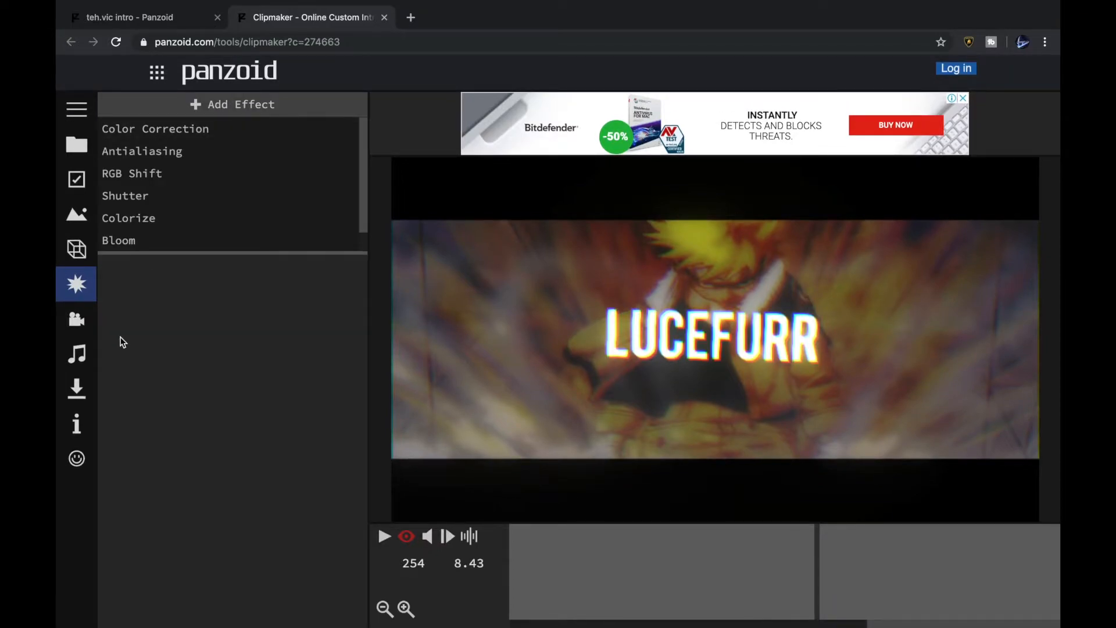
pyautogui.scroll(-1, 191, 200)
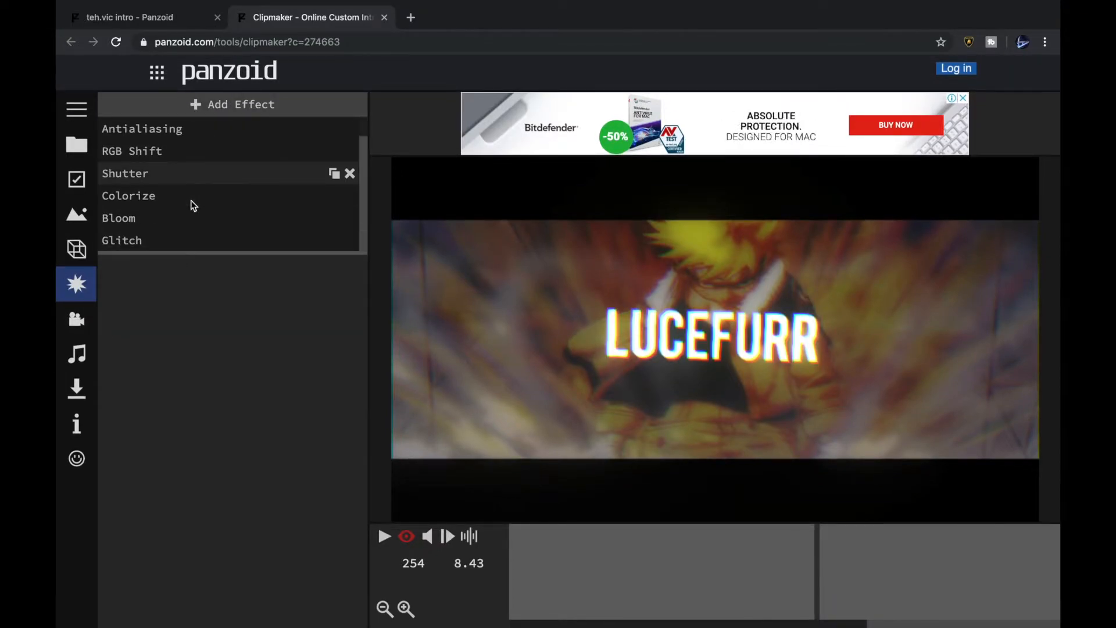
# Review the camera animation and audio track settings, and browse for an audio file without choosing one
pyautogui.click(75, 321)
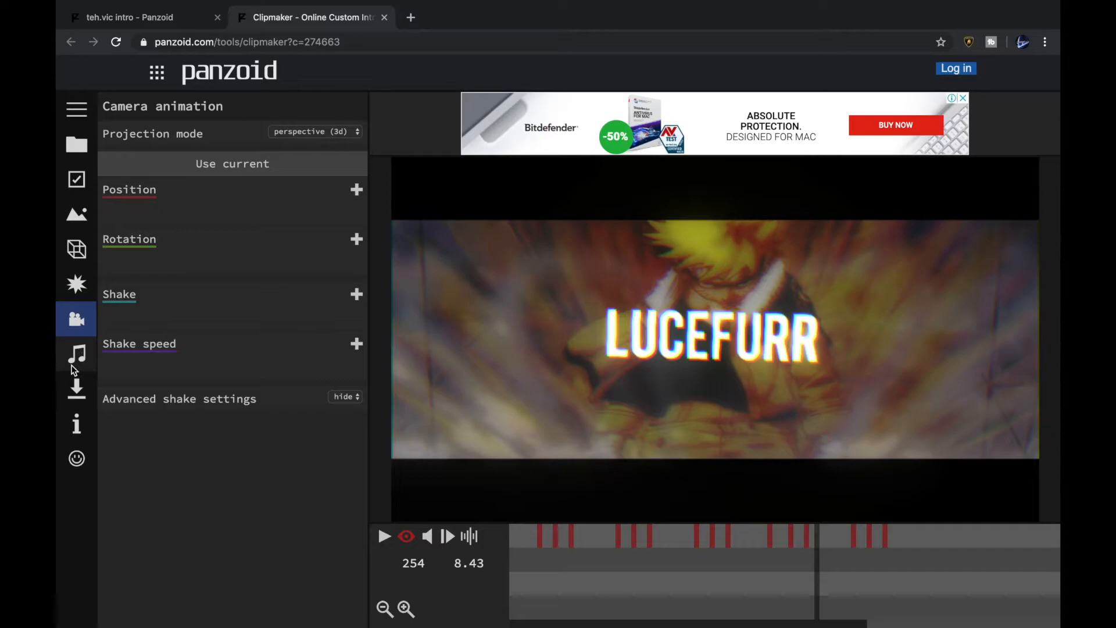
pyautogui.click(74, 371)
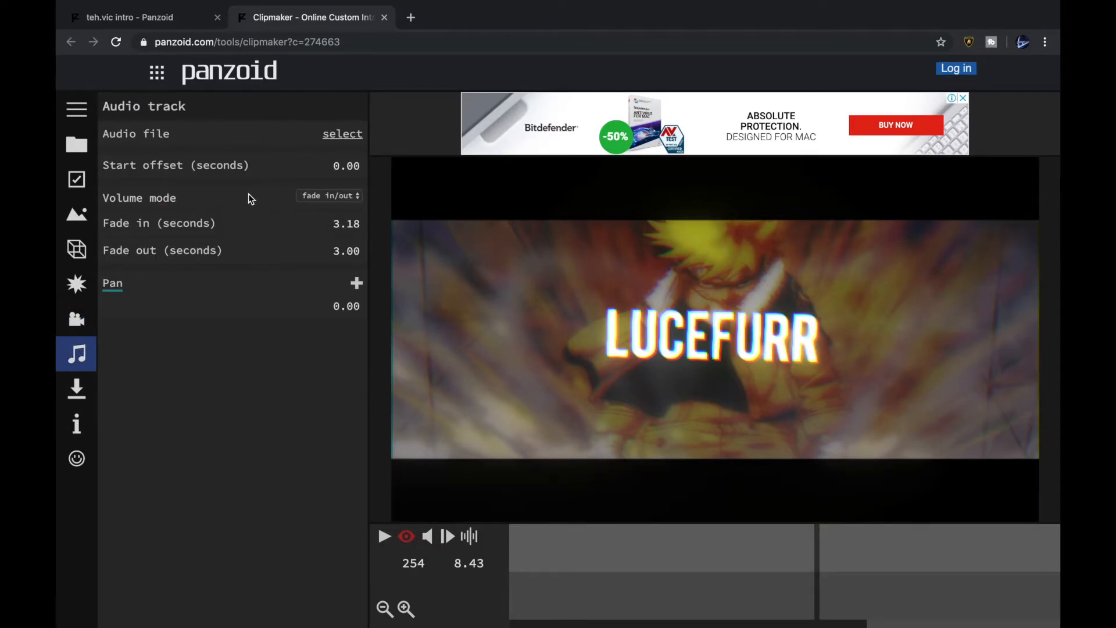
pyautogui.click(353, 135)
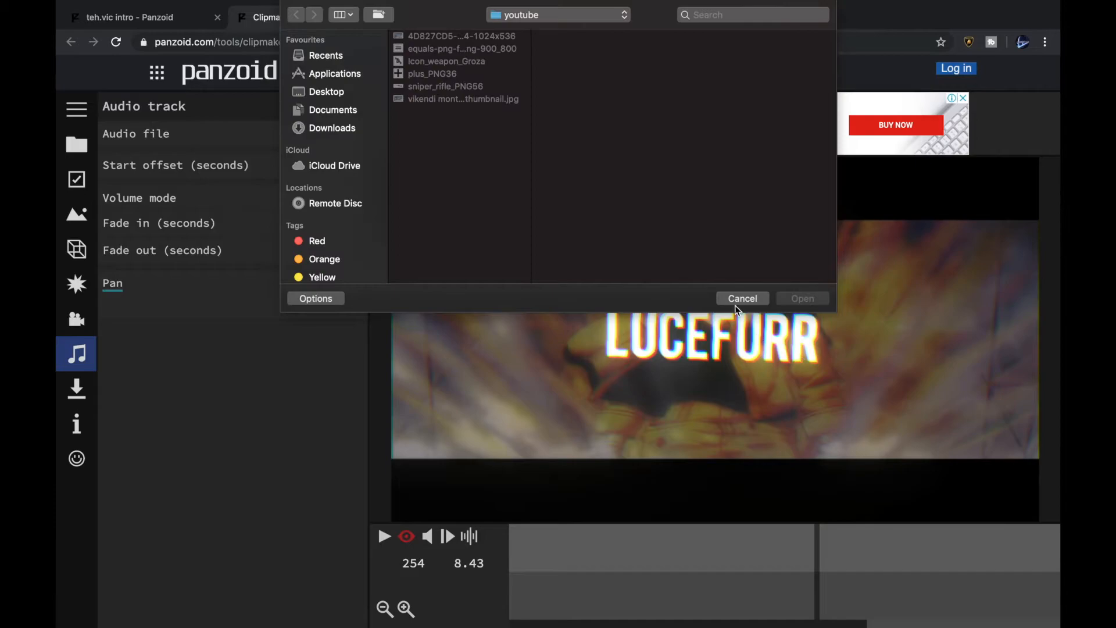
pyautogui.click(740, 297)
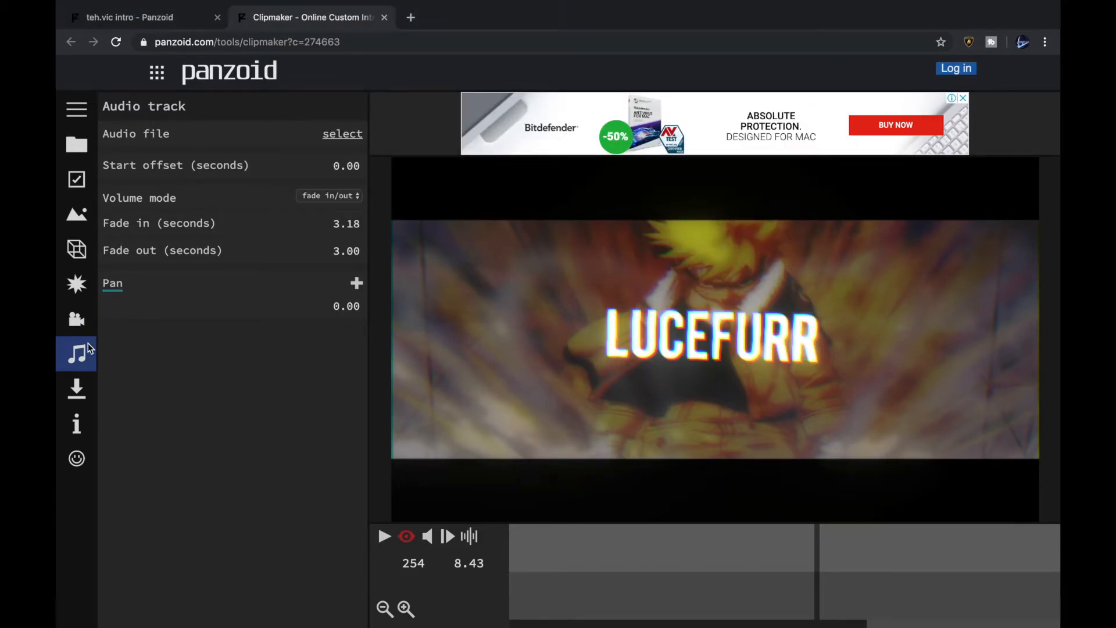
# Set the video download's render mode to good quality
pyautogui.click(76, 389)
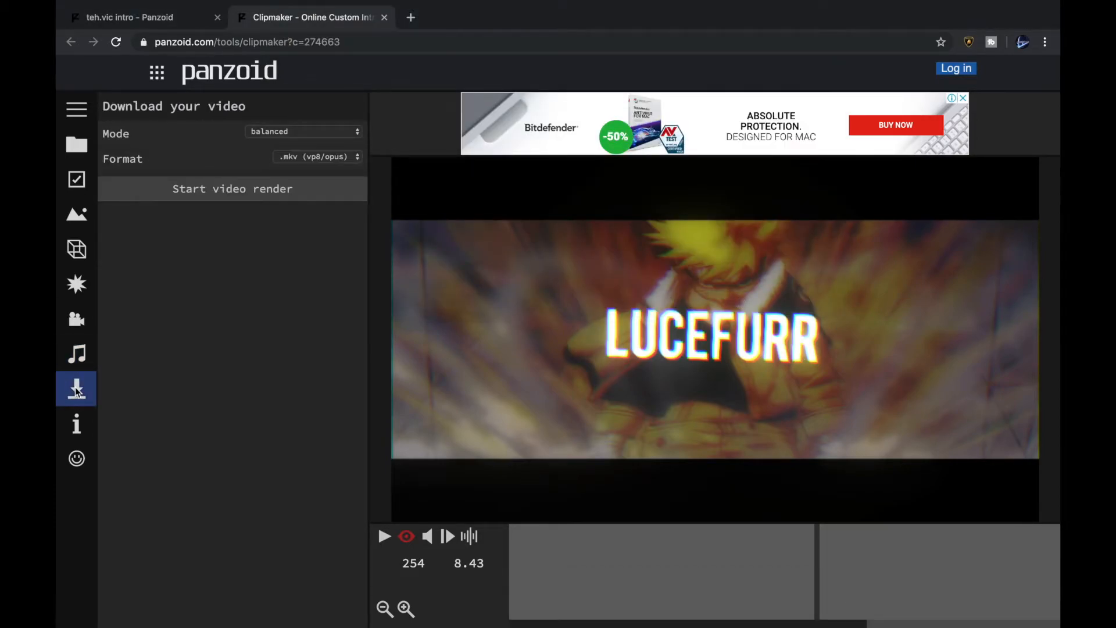
pyautogui.click(287, 134)
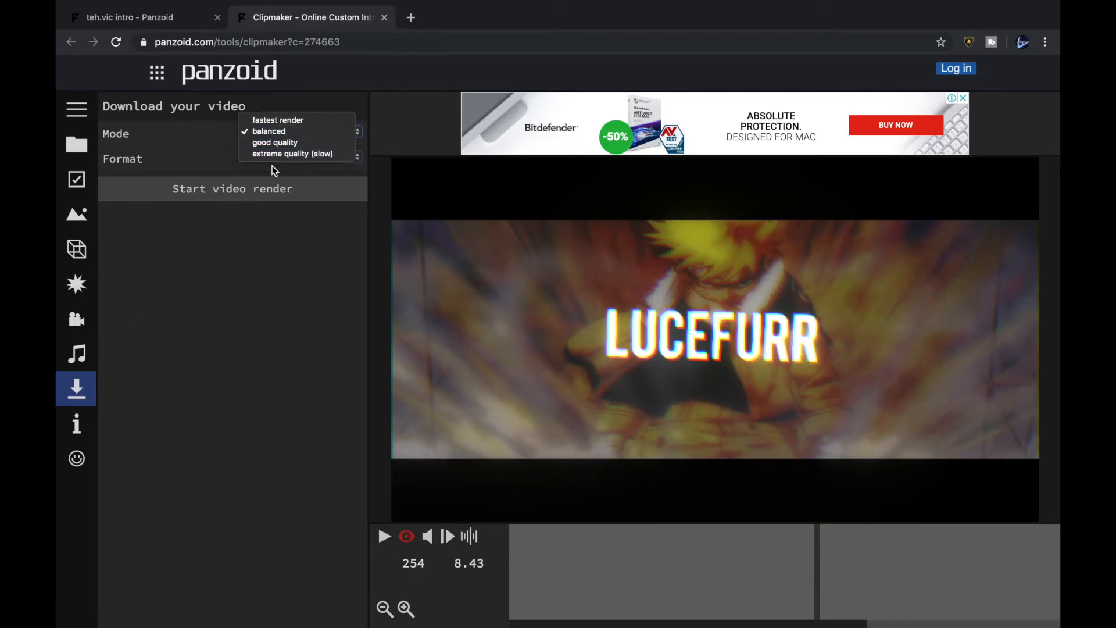
pyautogui.click(308, 143)
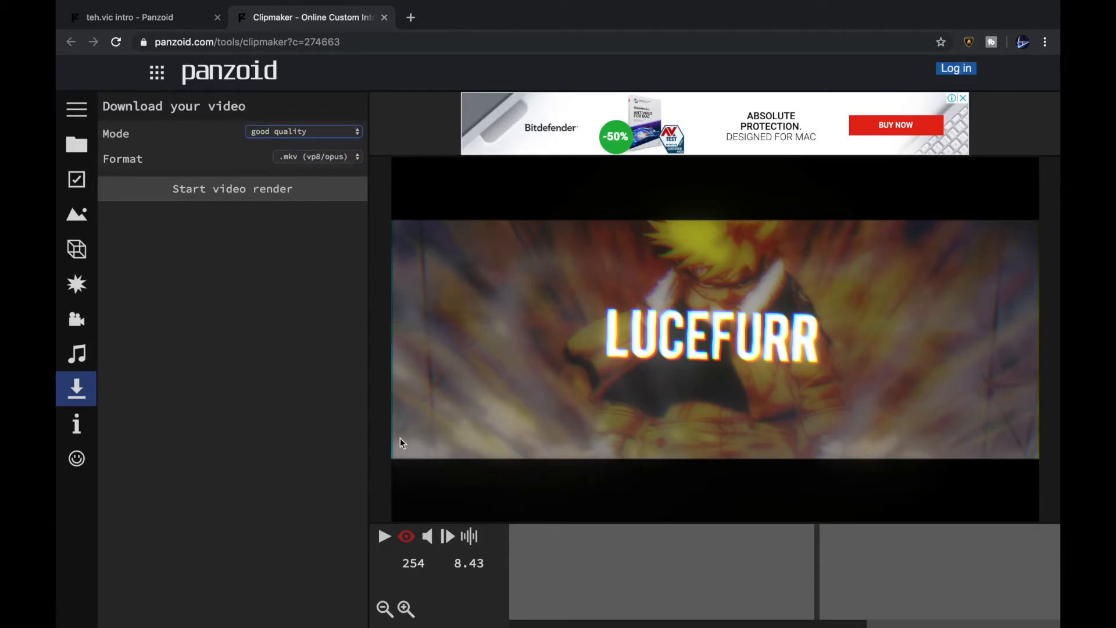
# Play the intro animation to preview it, and look at the Clipmaker version information
pyautogui.click(384, 538)
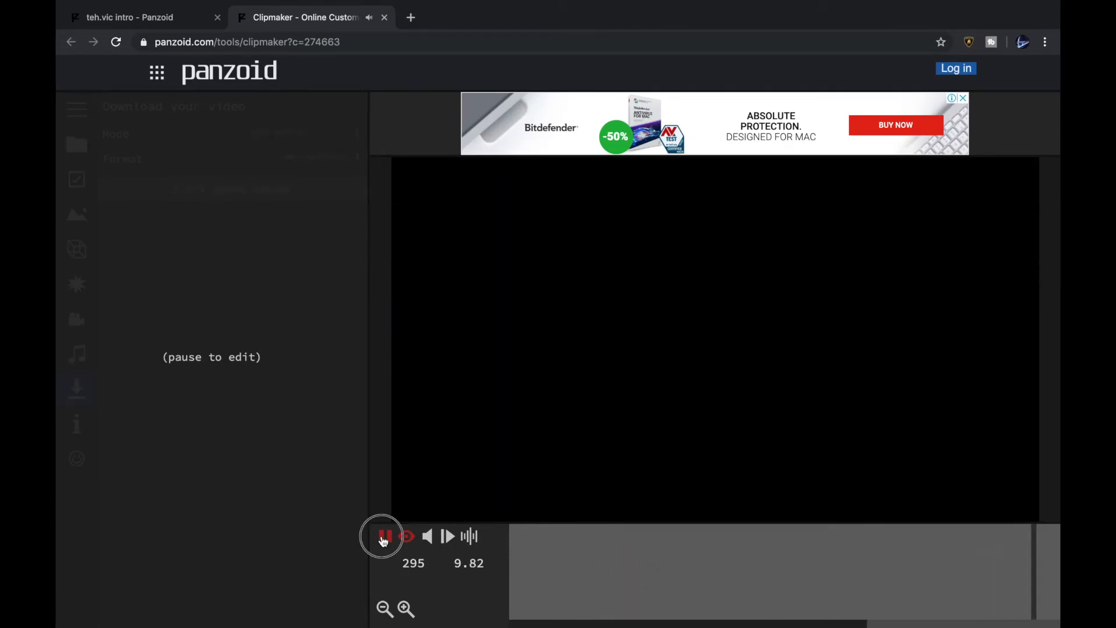
pyautogui.click(384, 537)
pyautogui.click(79, 427)
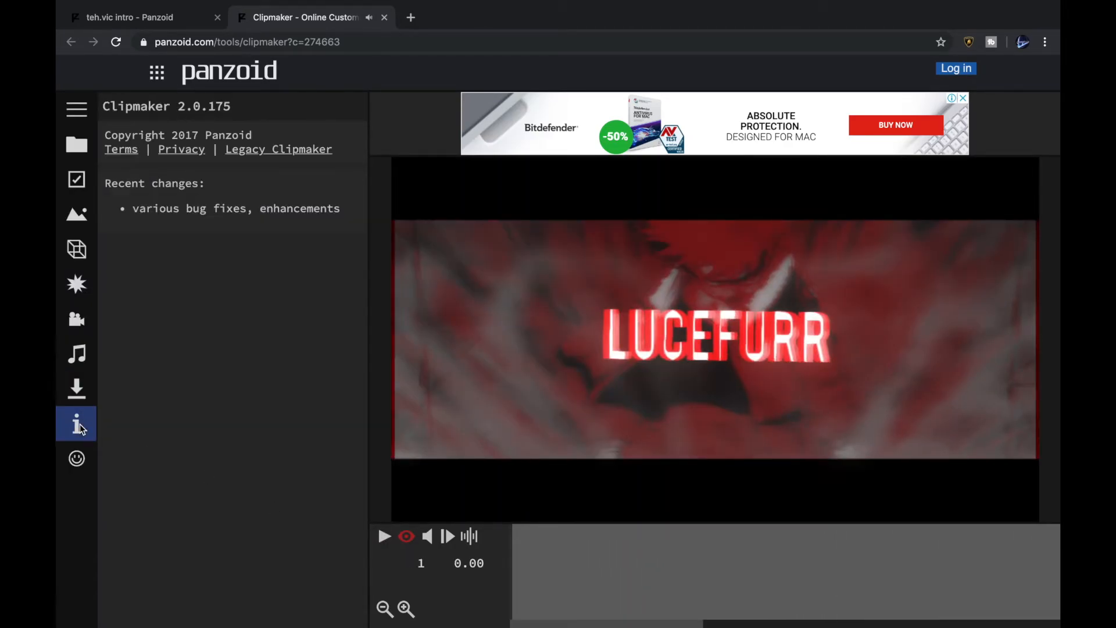
# Render the intro in .mkv (vp8/opus) format, allowing the site to store files on the device, and download the finished video
pyautogui.click(79, 391)
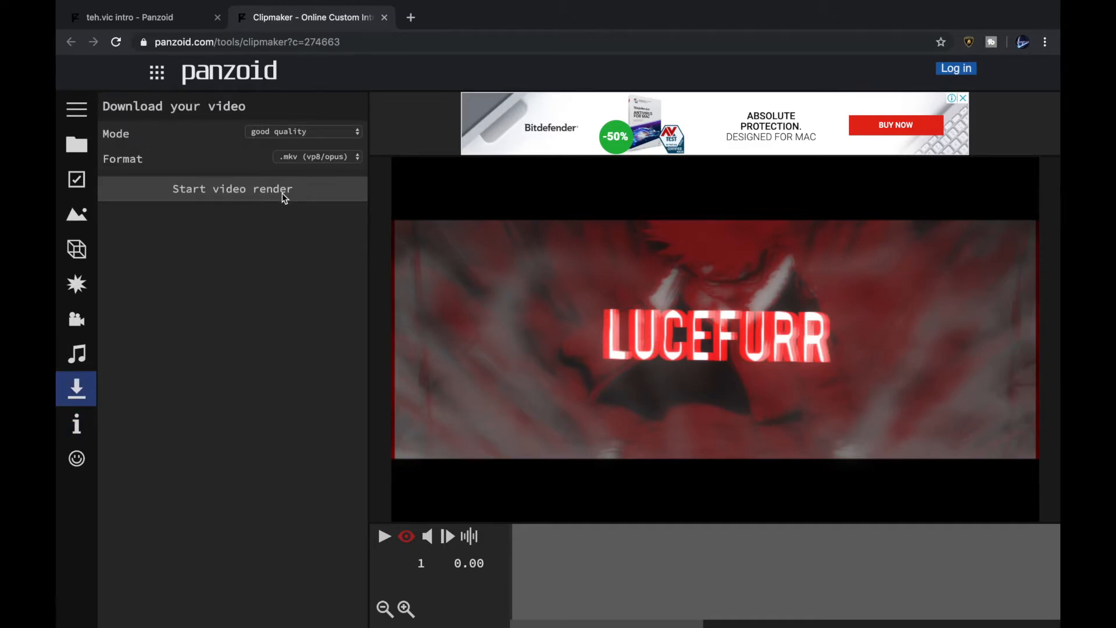
pyautogui.click(303, 160)
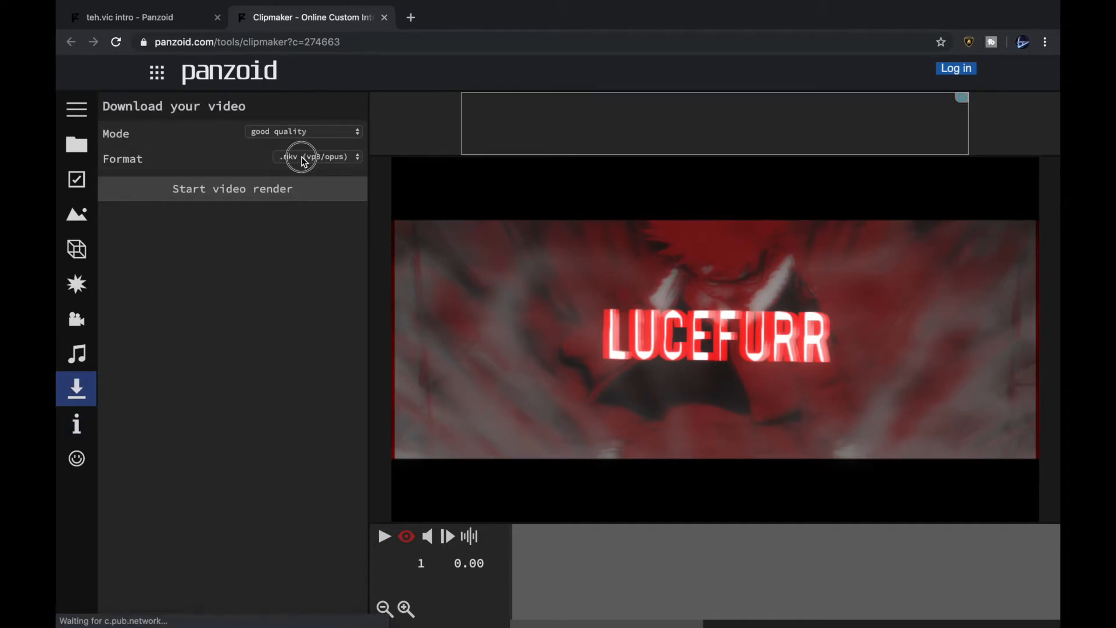
pyautogui.click(314, 156)
pyautogui.click(255, 188)
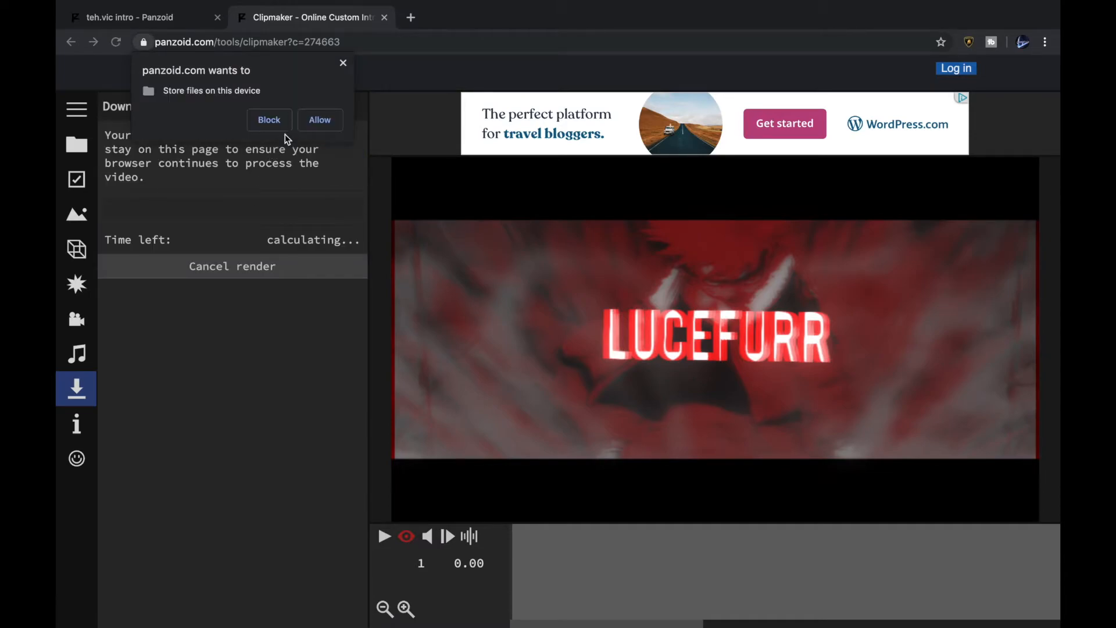
pyautogui.click(317, 121)
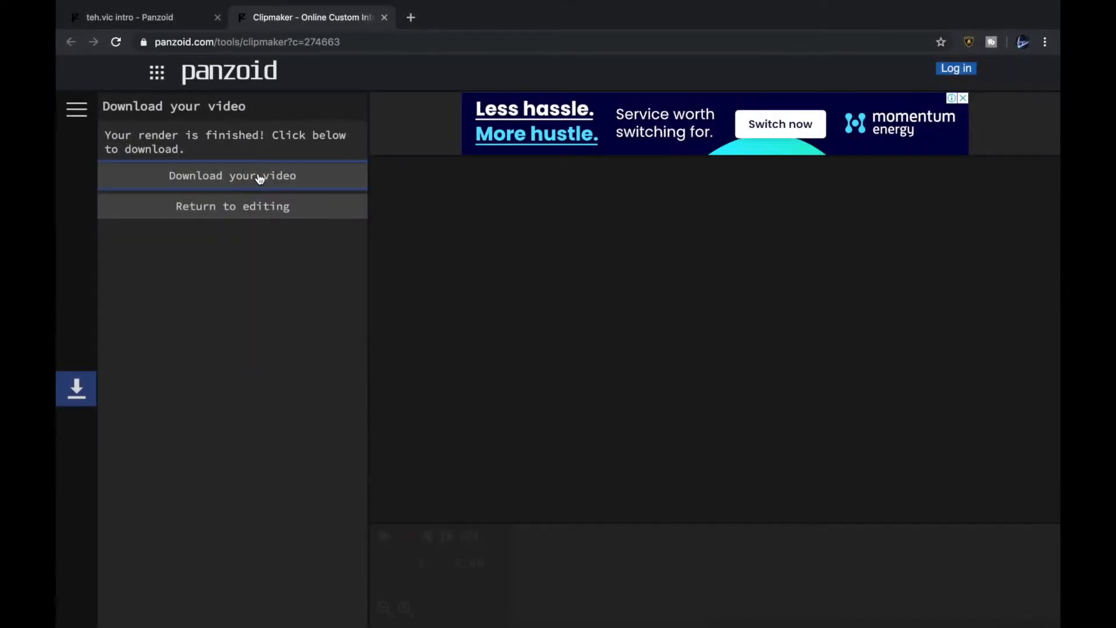
pyautogui.click(303, 174)
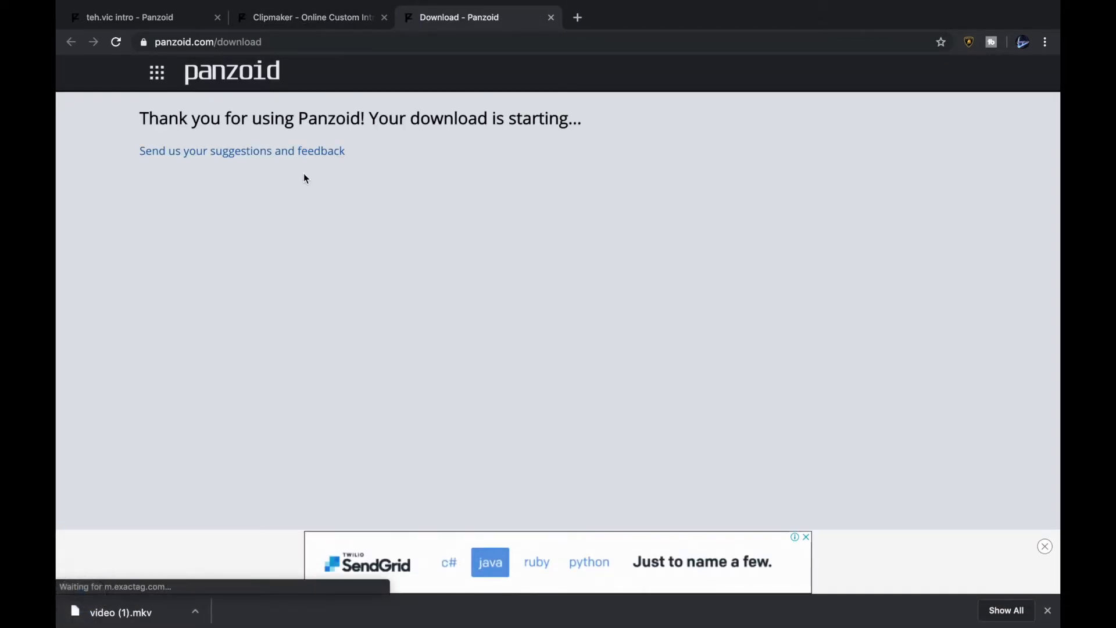
# Try to open the downloaded video (1).mkv, and reveal the file in Finder
pyautogui.click(200, 611)
pyautogui.click(250, 570)
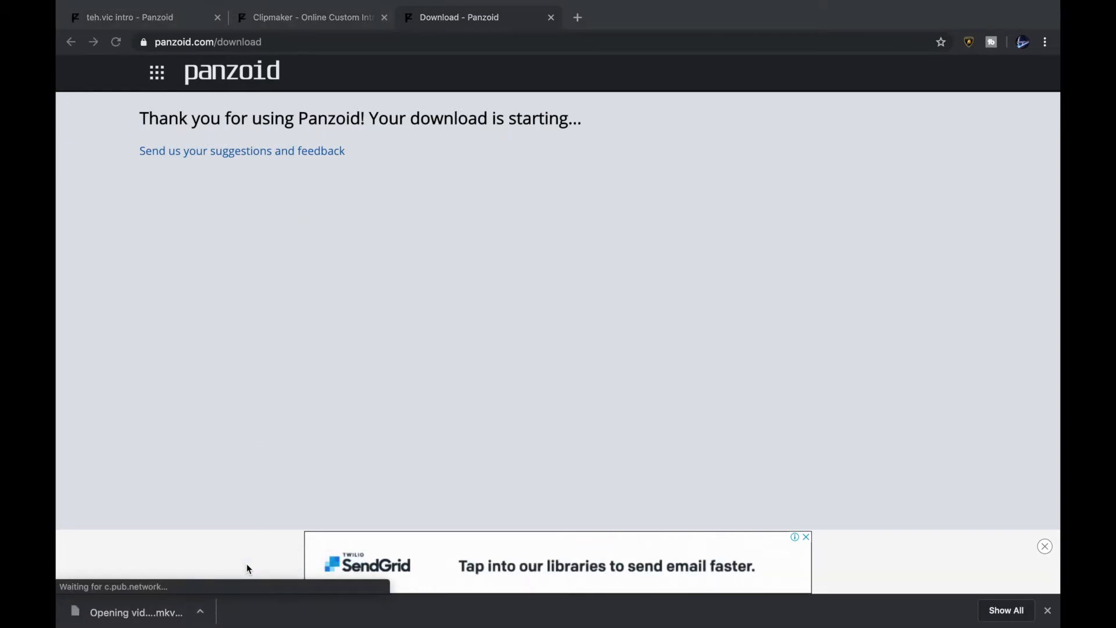
pyautogui.click(474, 217)
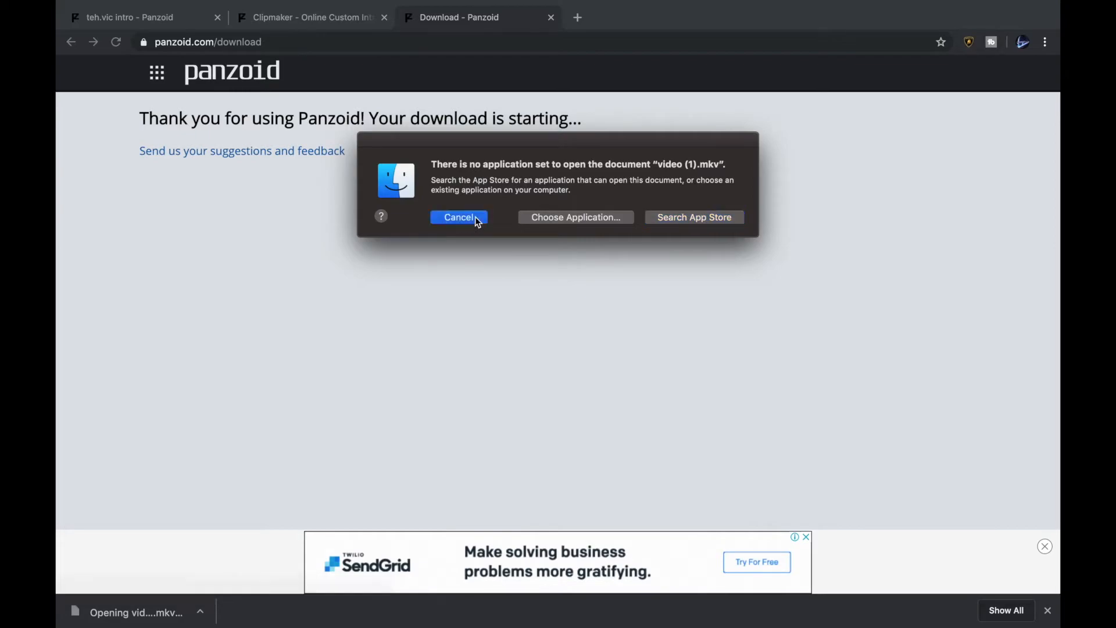
pyautogui.click(201, 620)
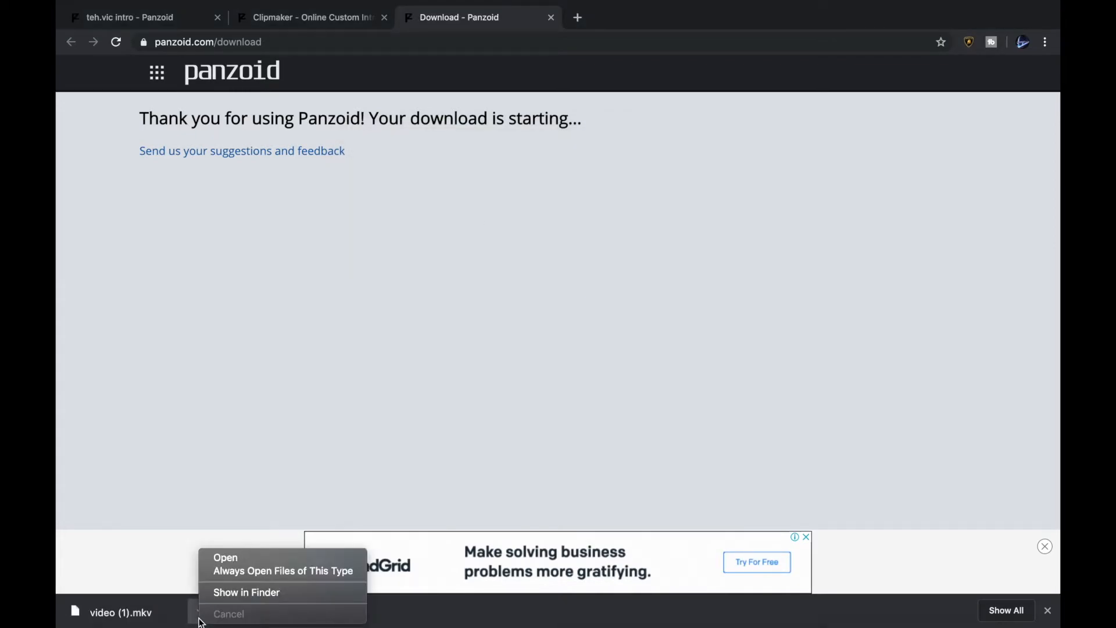
pyautogui.click(252, 593)
pyautogui.hotkey('ctrl', 'Right')
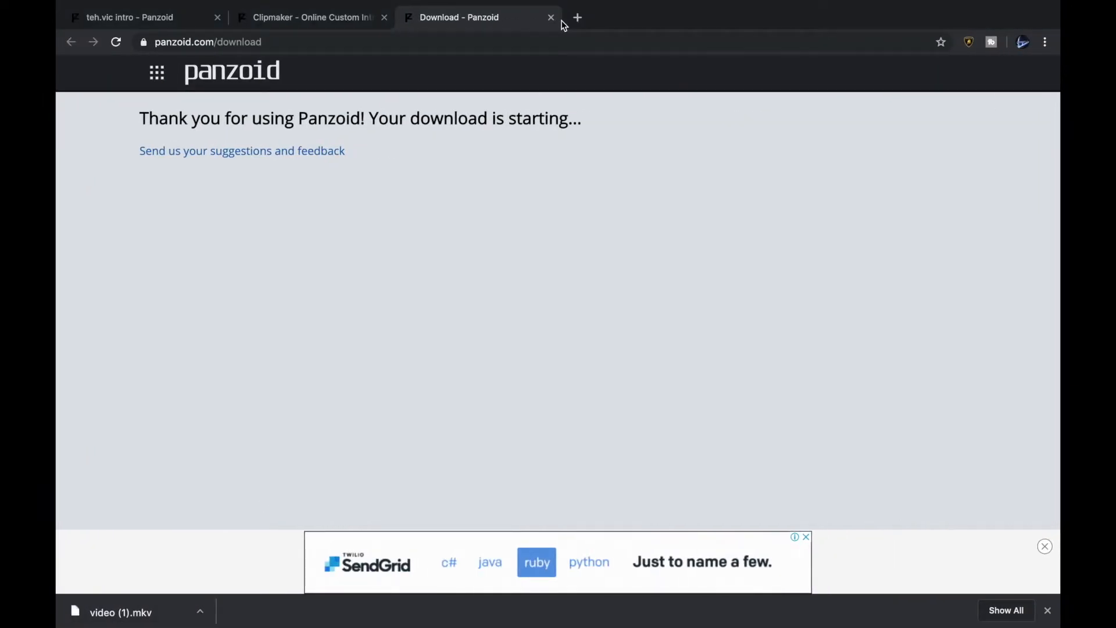
# Open YouTube in a new browser tab and go to its video upload page
pyautogui.press('super+t')
pyautogui.write('y')
pyautogui.press('Return')
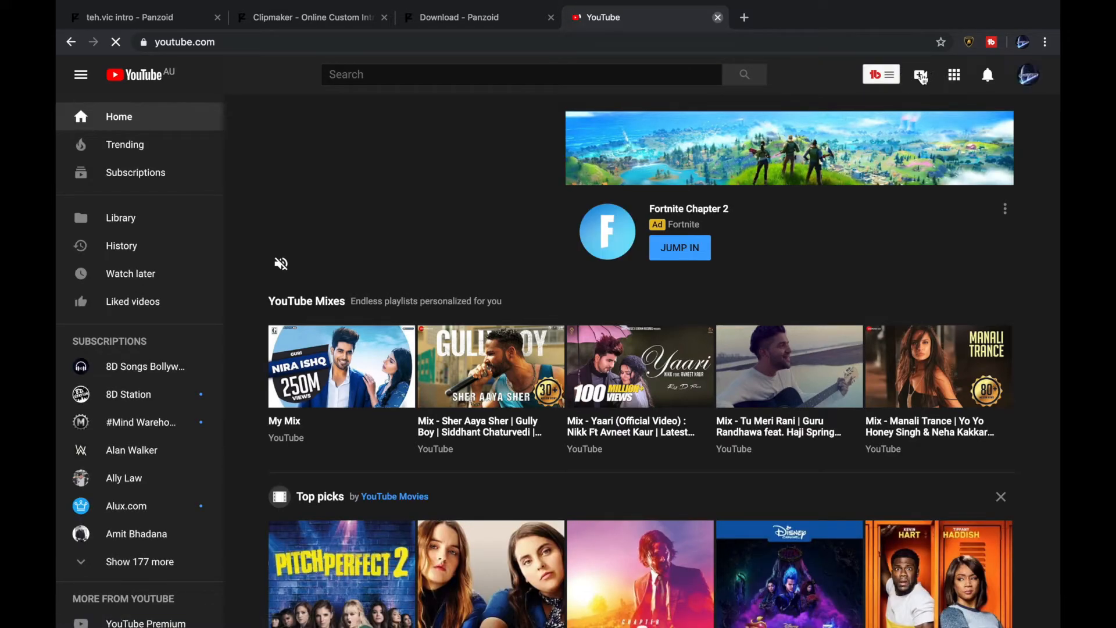
pyautogui.click(921, 75)
pyautogui.click(948, 112)
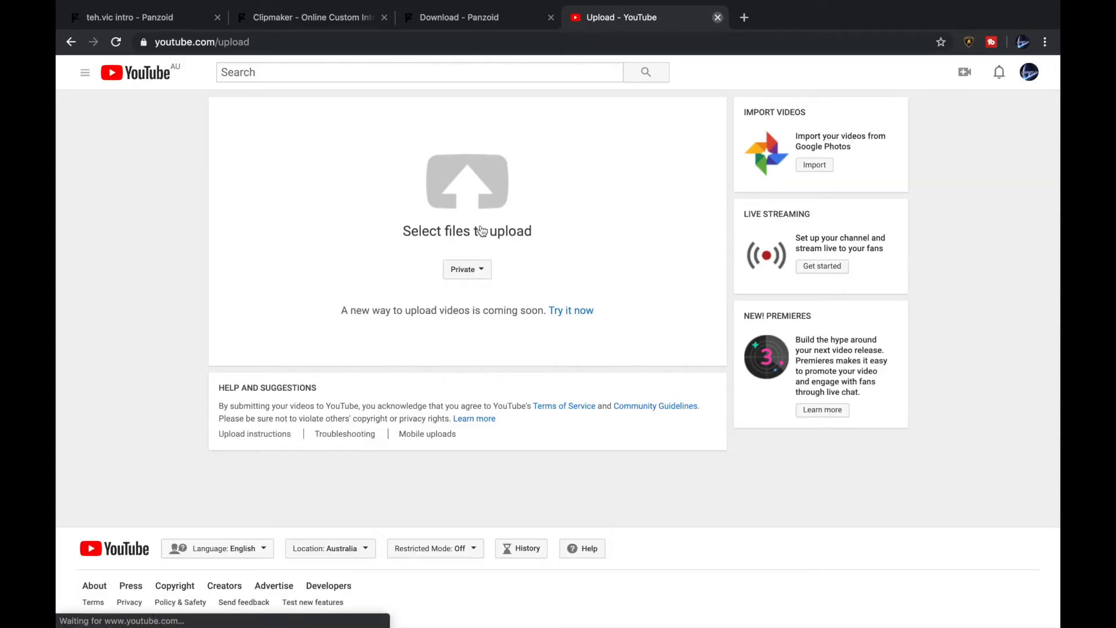
# Search the Mac for "video" in the file chooser and upload video (1).mkv to YouTube as a private video
pyautogui.click(493, 210)
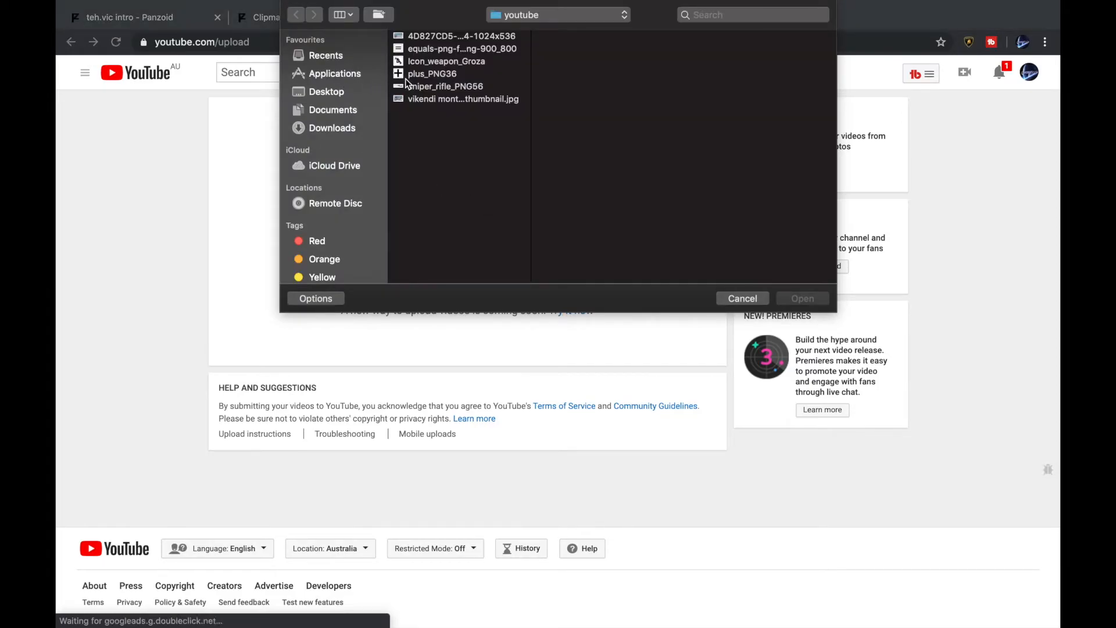
pyautogui.click(340, 94)
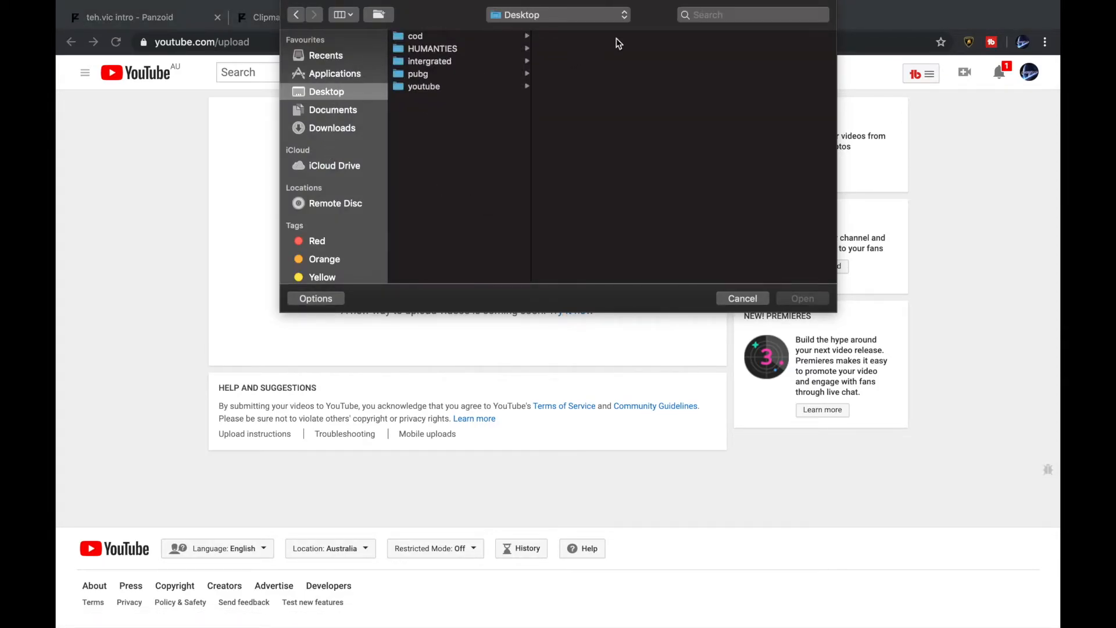
pyautogui.click(722, 15)
pyautogui.write('vi')
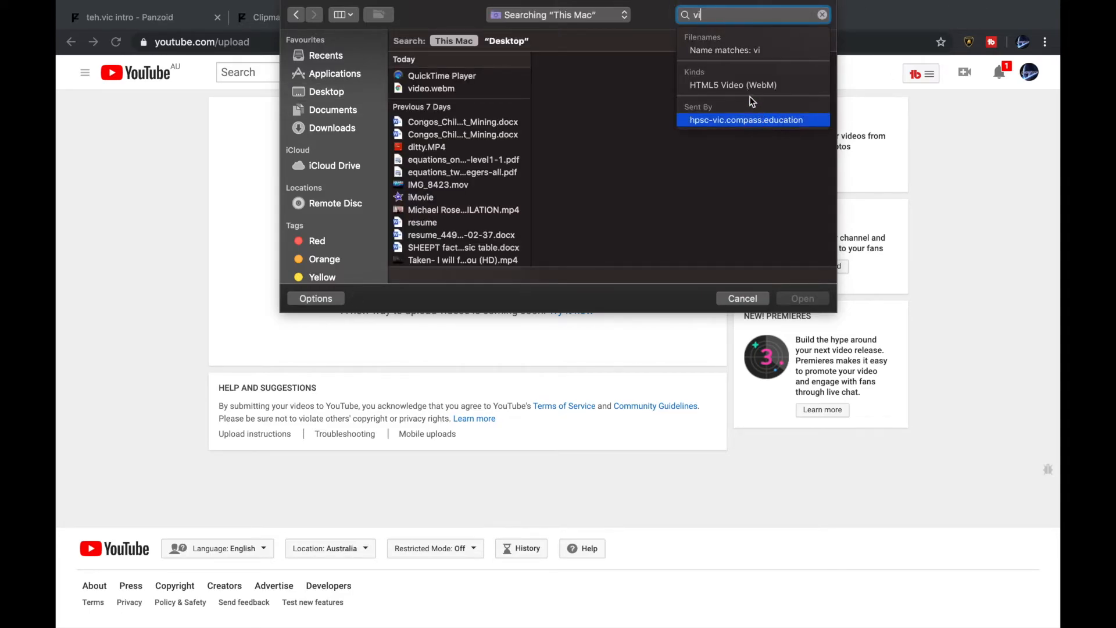
pyautogui.write('dio')
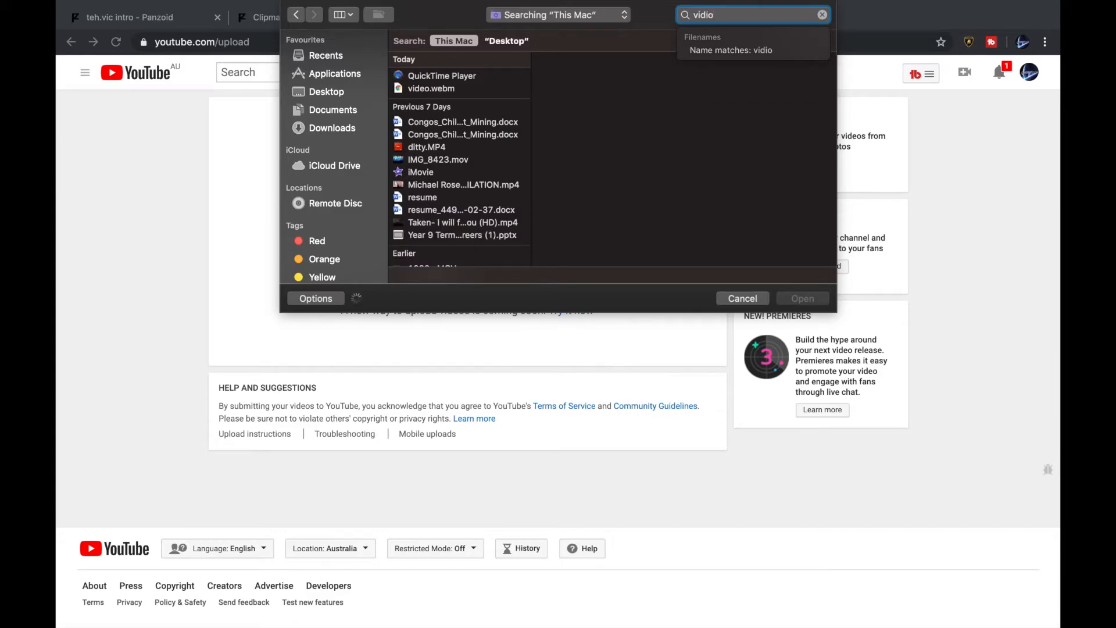
pyautogui.press('BackSpace')
pyautogui.press('BackSpace')
pyautogui.write('e')
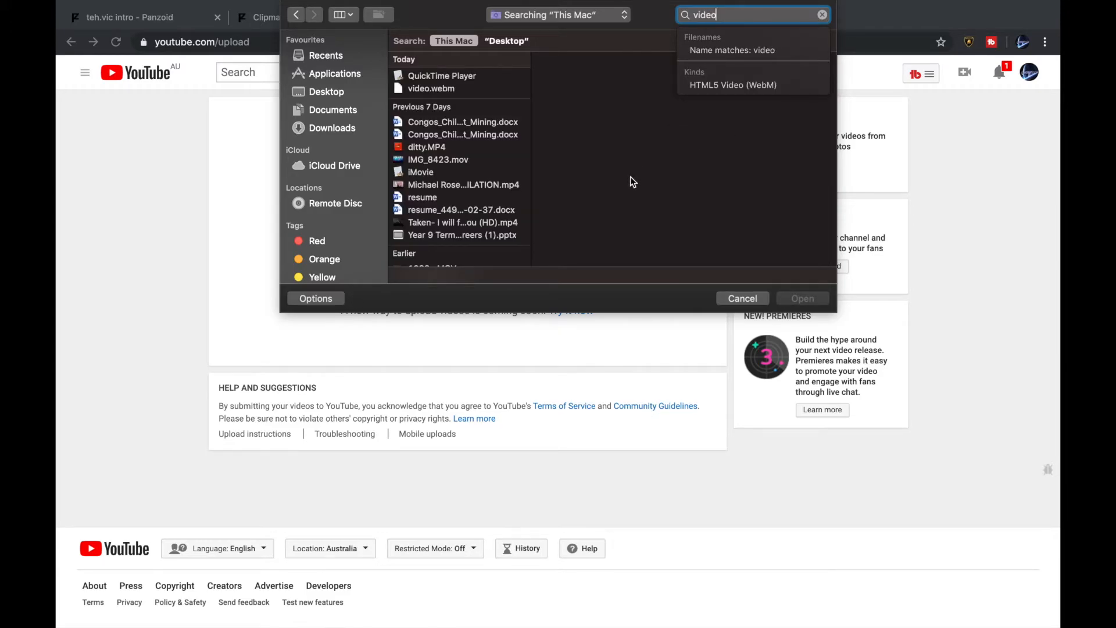
pyautogui.scroll(-3, 457, 249)
pyautogui.scroll(-5, 457, 249)
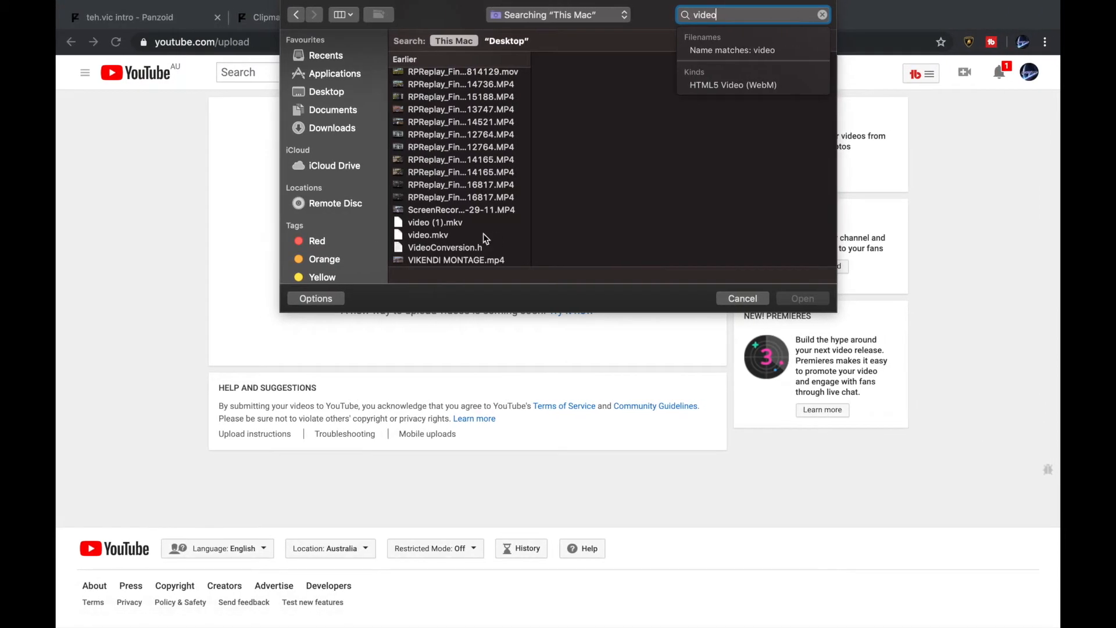
pyautogui.click(450, 224)
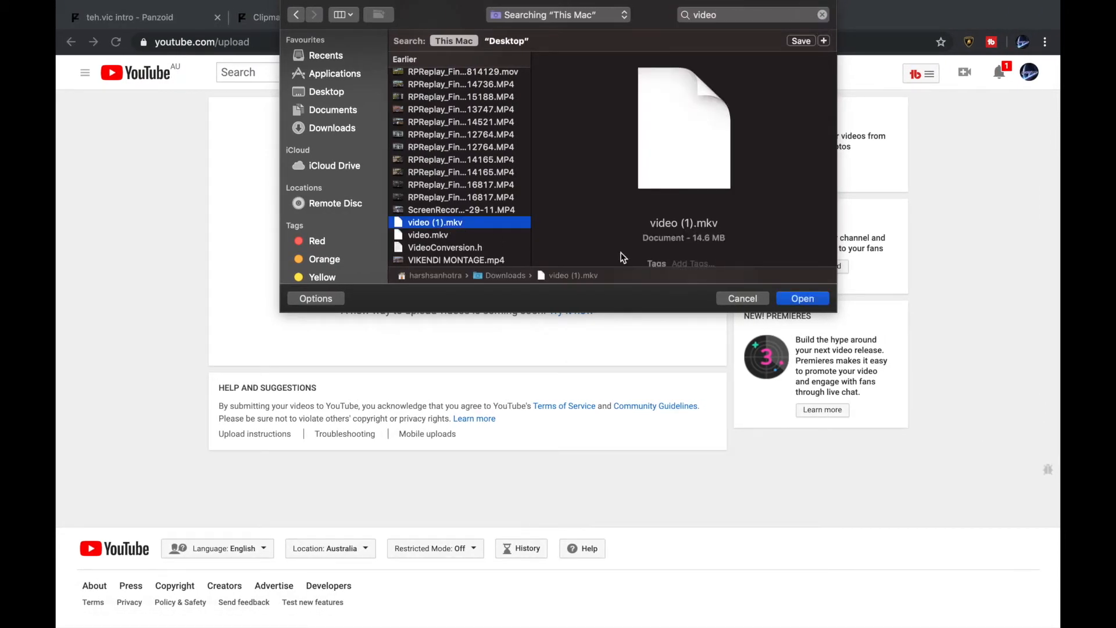
pyautogui.click(806, 303)
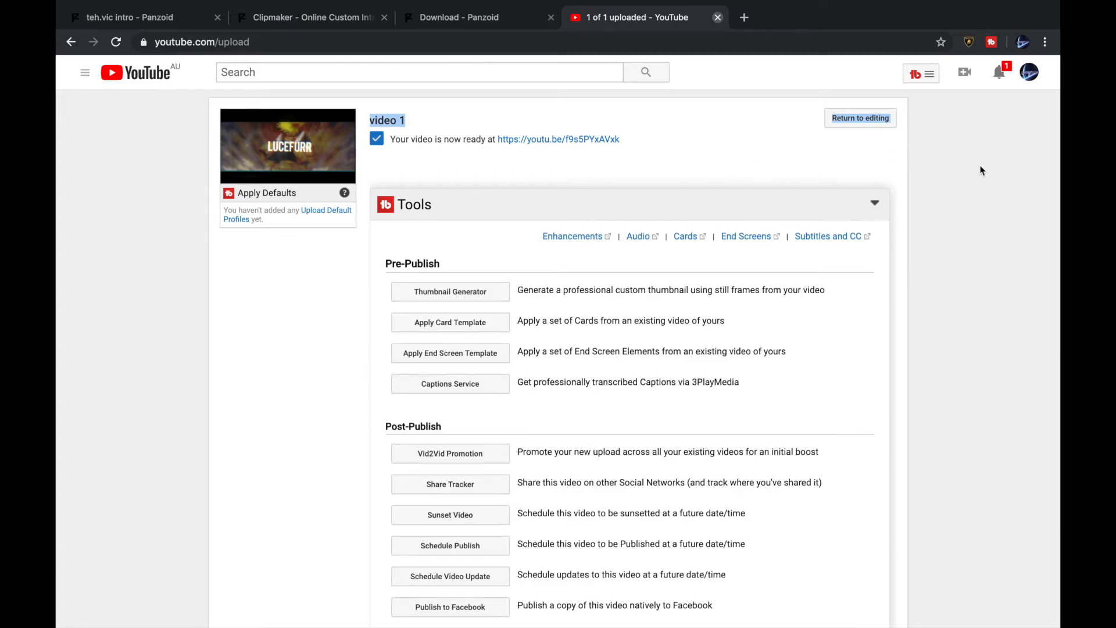
# Open the watch page of the uploaded video 1 from its link
pyautogui.click(980, 166)
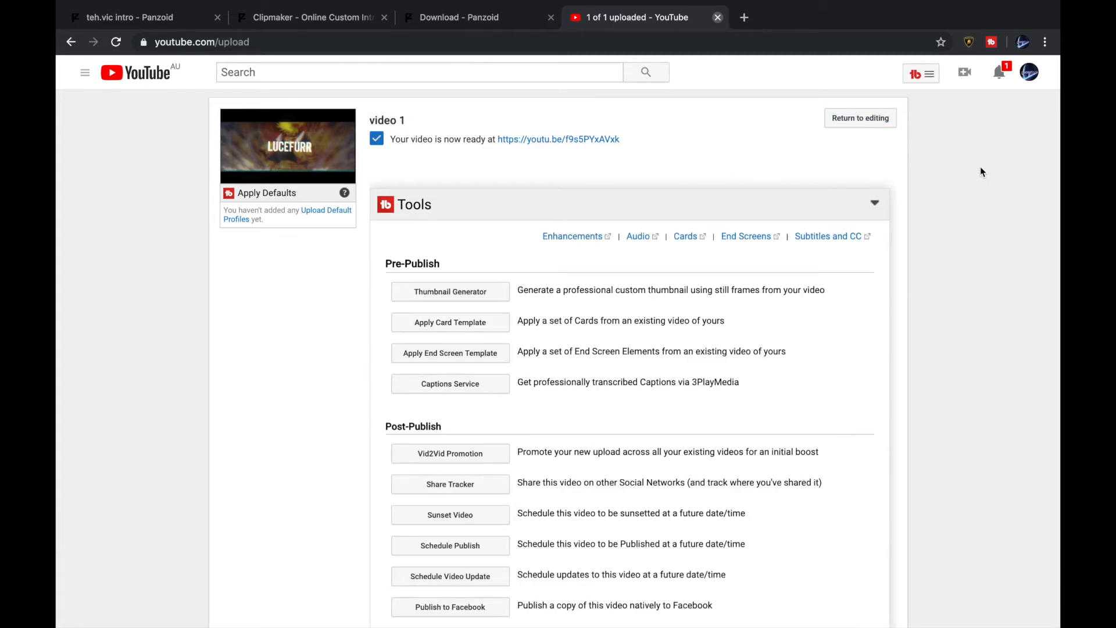
pyautogui.click(379, 122)
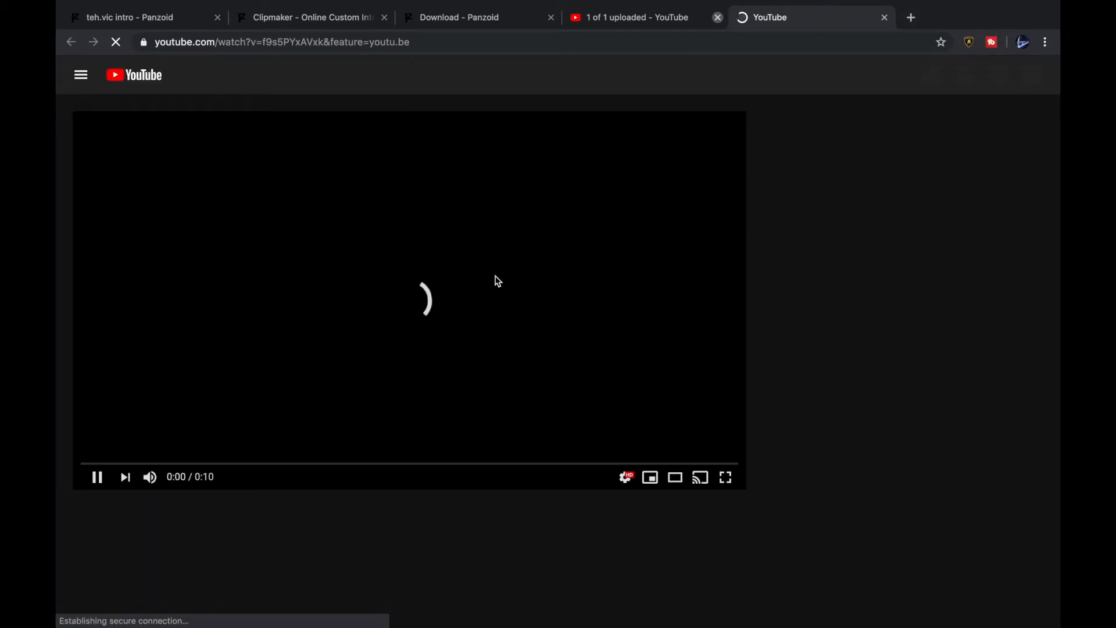
pyautogui.click(102, 484)
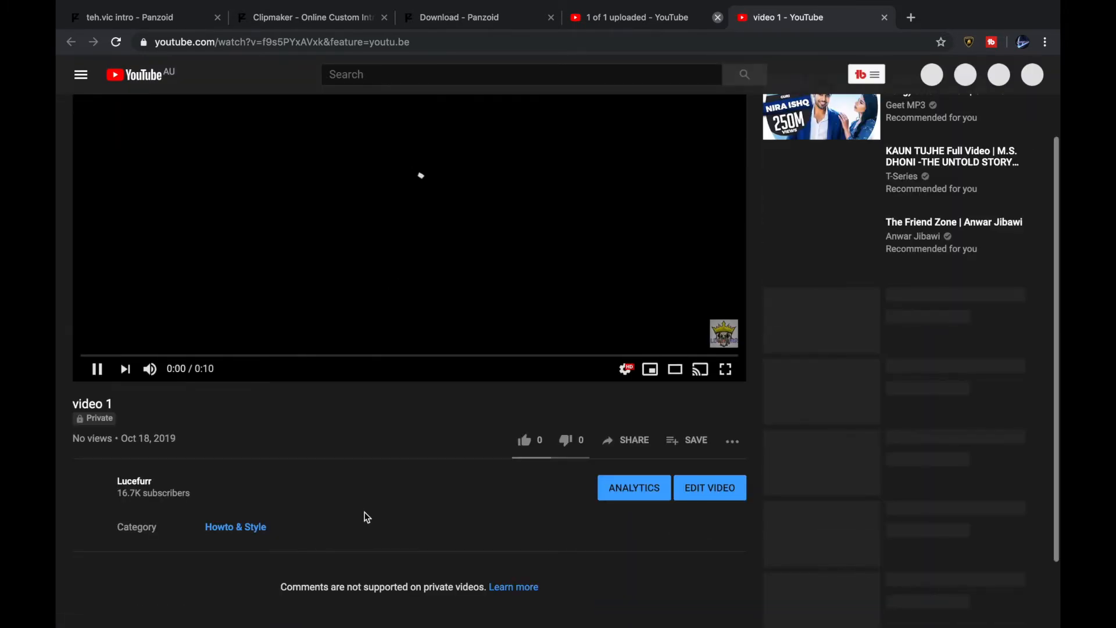
# Open video 1 for editing and switch from YouTube Studio to Creator Studio Classic, skipping the feedback survey
pyautogui.click(720, 497)
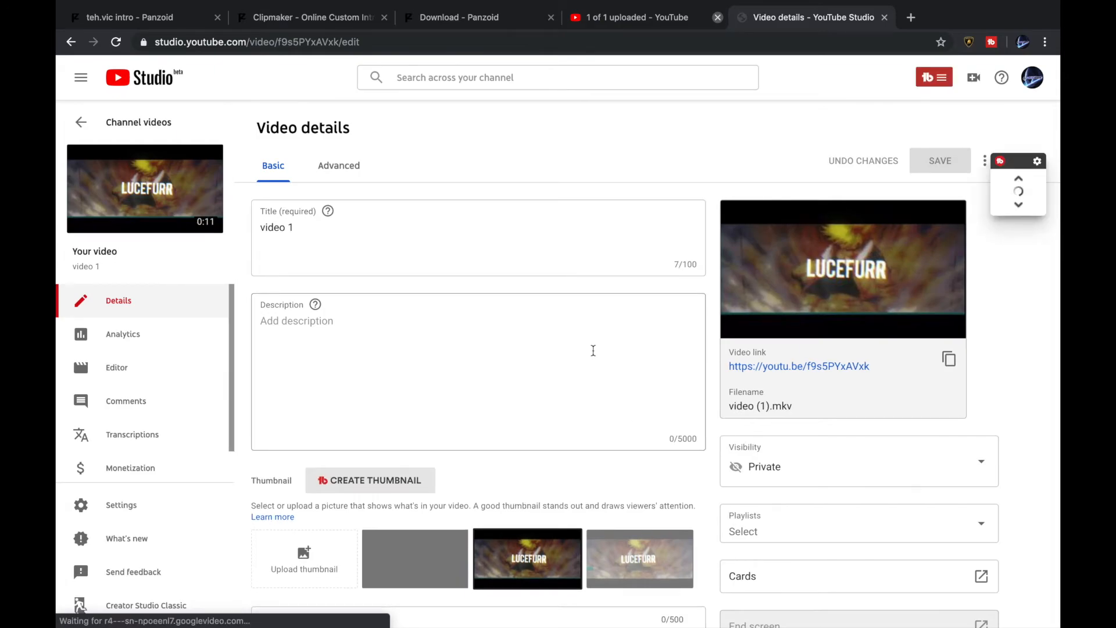
pyautogui.scroll(-6, 594, 350)
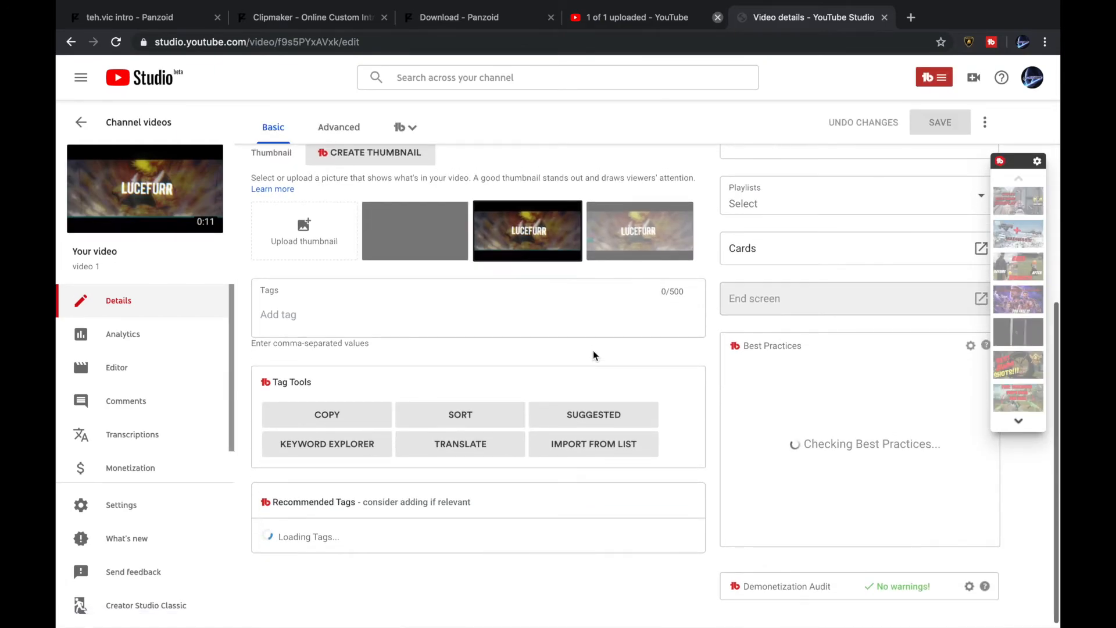
pyautogui.scroll(6, 593, 350)
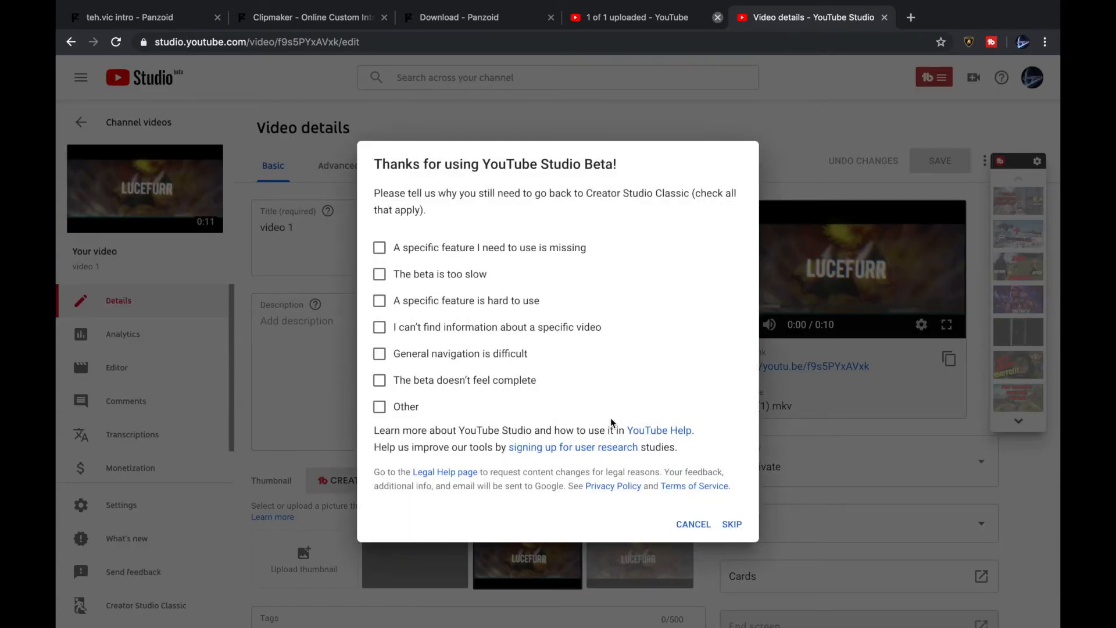
pyautogui.click(721, 524)
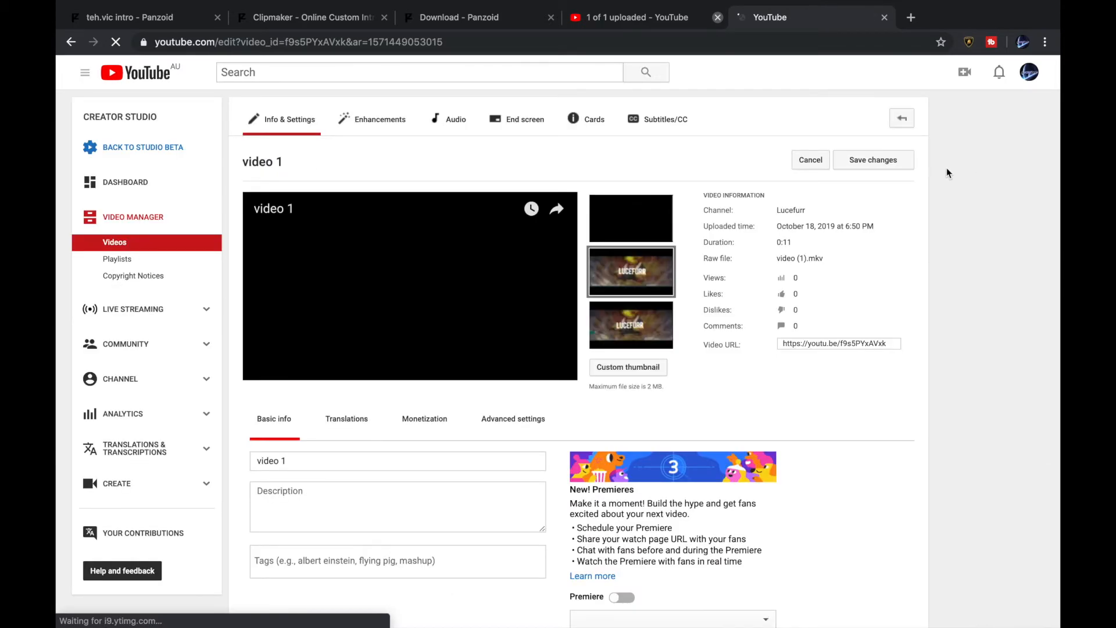
# Go to the channel's list of uploaded videos in Video Manager and download video 1 as an MP4
pyautogui.scroll(-3, 402, 233)
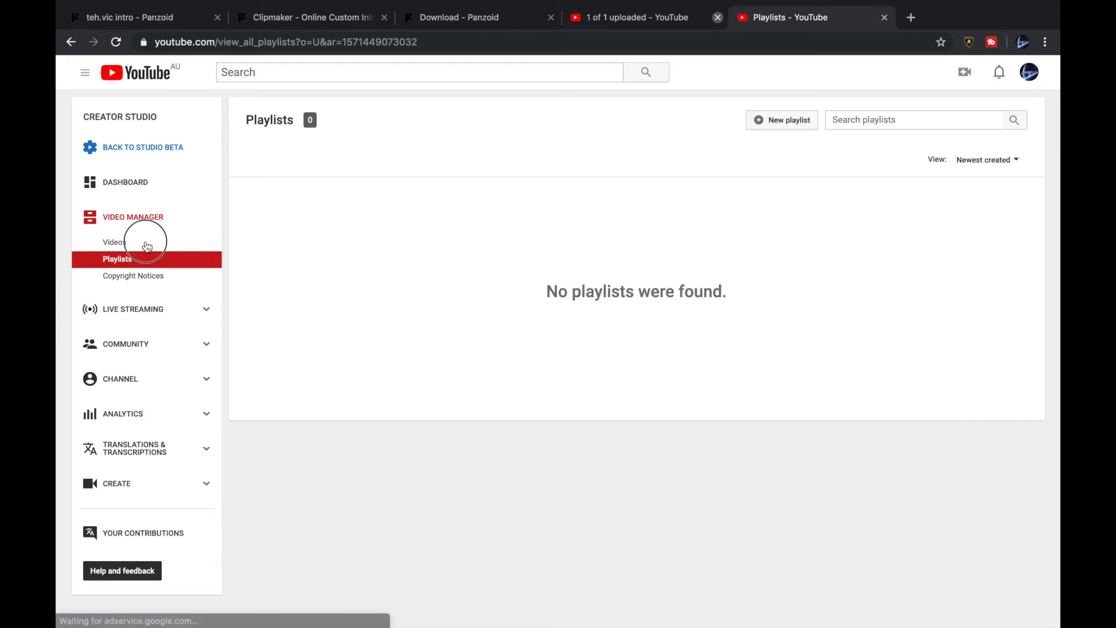
pyautogui.click(147, 246)
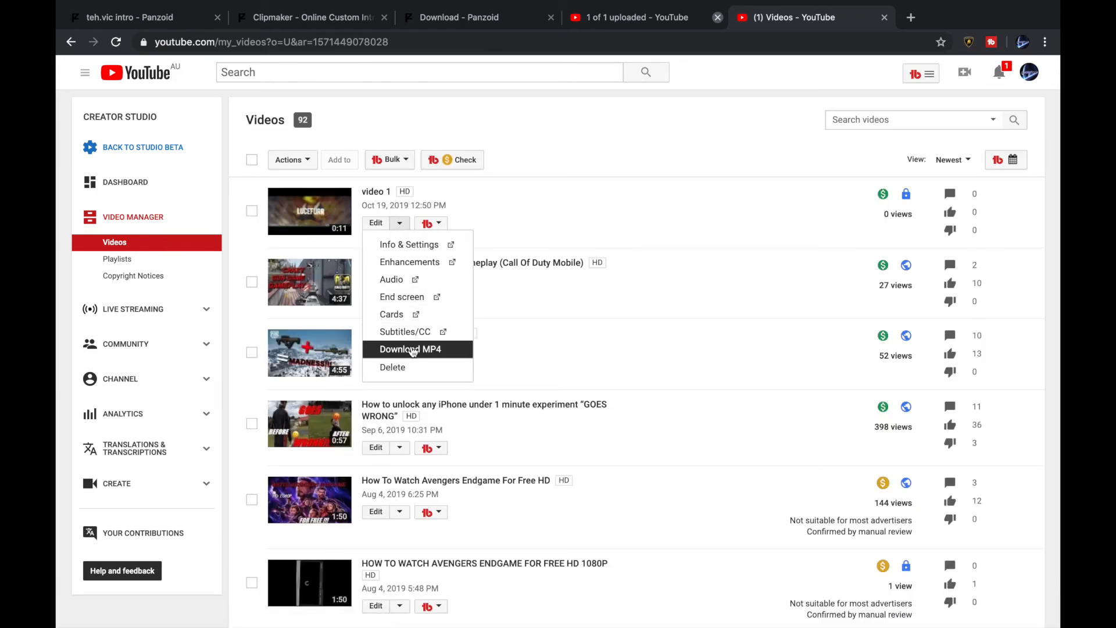
pyautogui.click(412, 348)
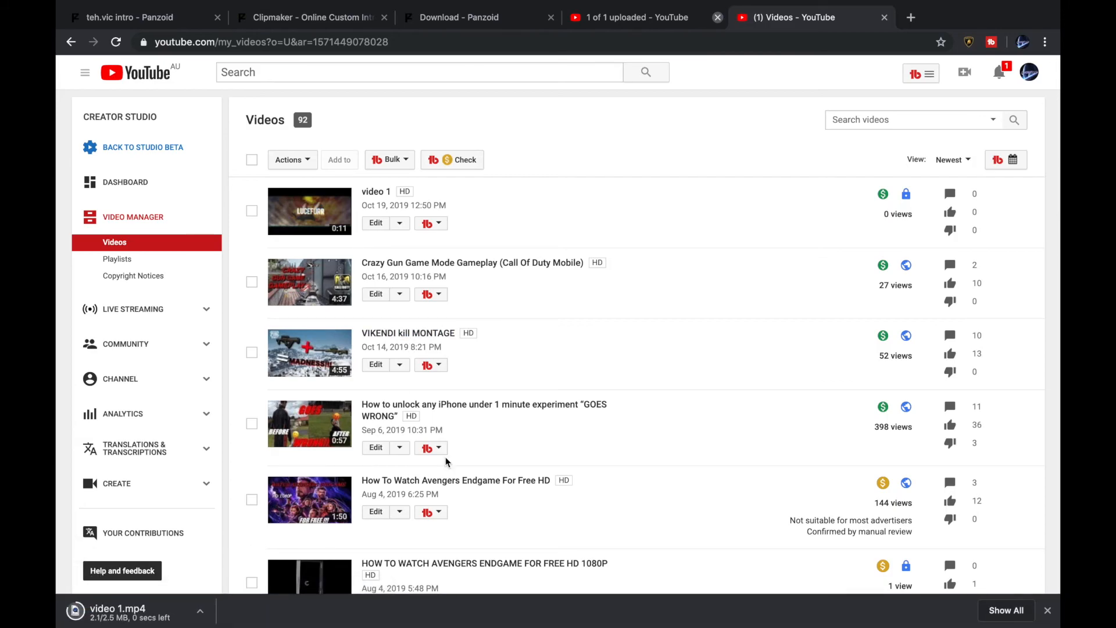
# Open the downloaded video 1.mp4 in QuickTime Player and play the intro
pyautogui.click(200, 612)
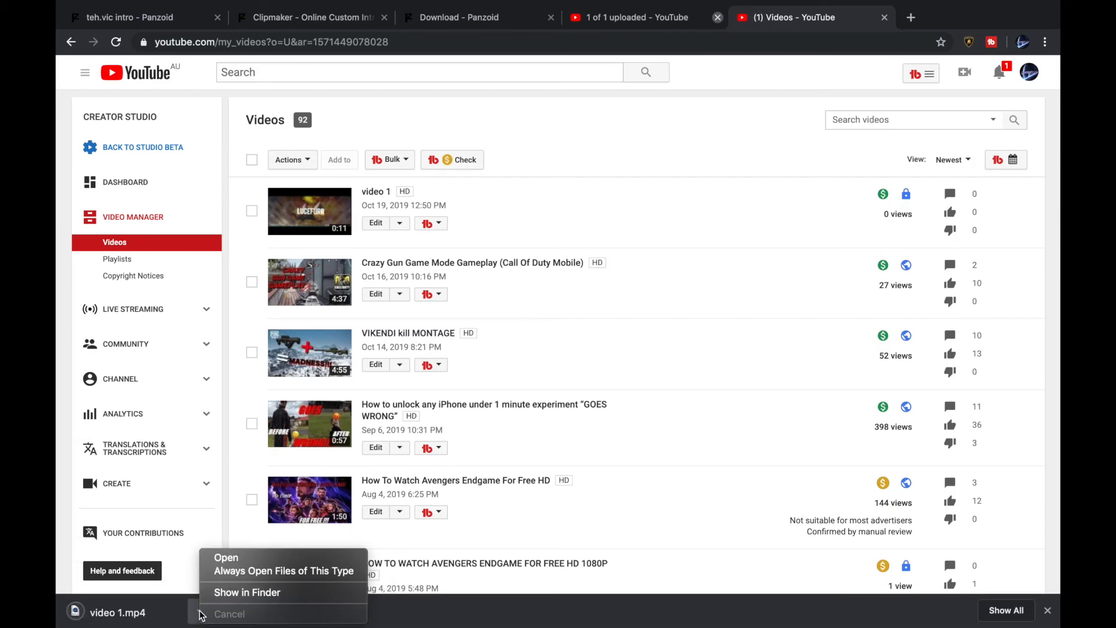
pyautogui.click(229, 557)
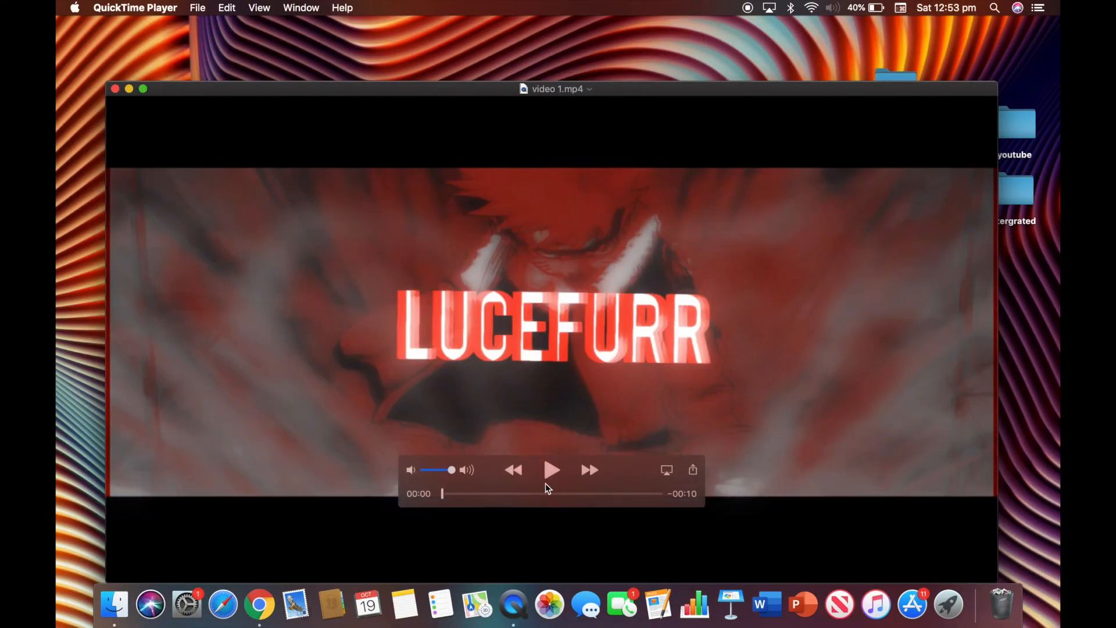
pyautogui.click(546, 471)
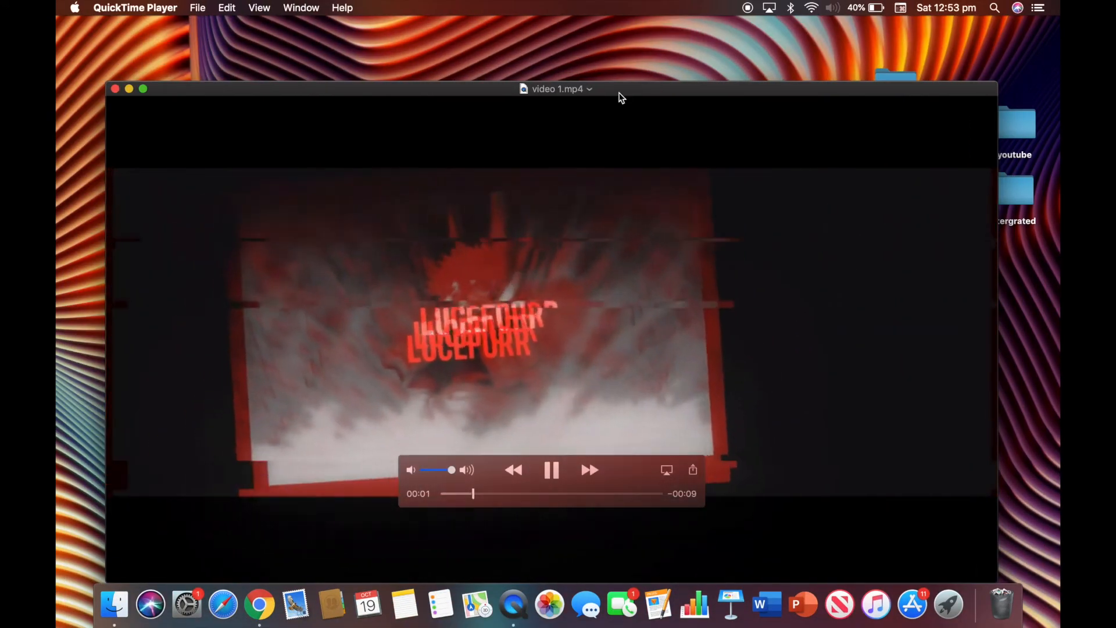
pyautogui.moveTo(612, 86); pyautogui.dragTo(604, 86)
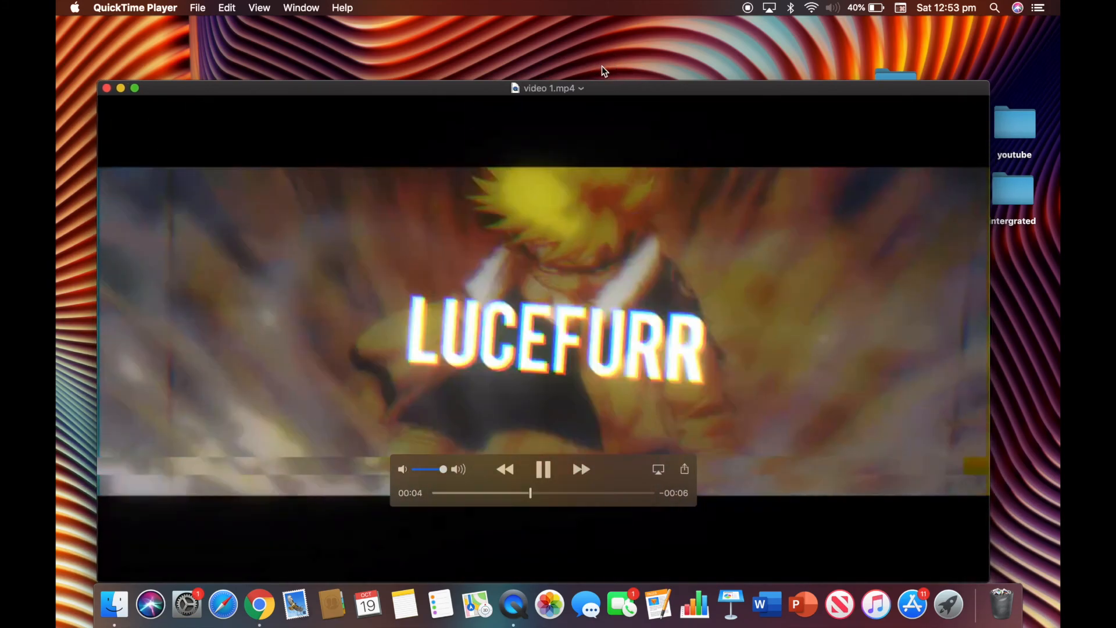